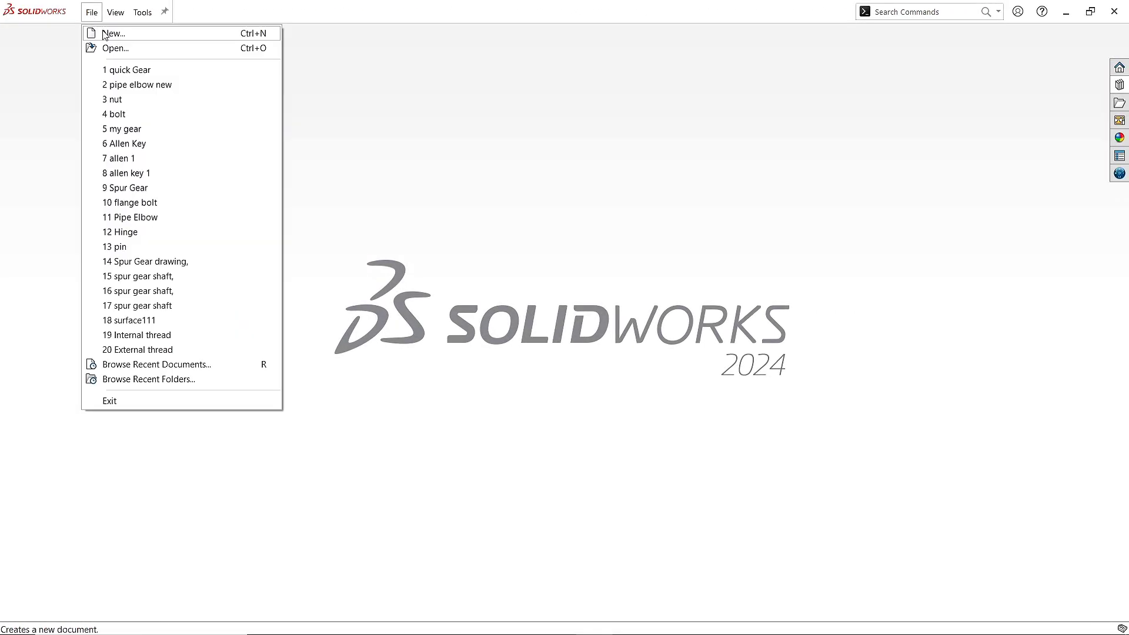
Step: Create a new part document
{"action": "left_click", "coordinate": [111, 30]}
{"action": "left_click", "coordinate": [525, 283]}
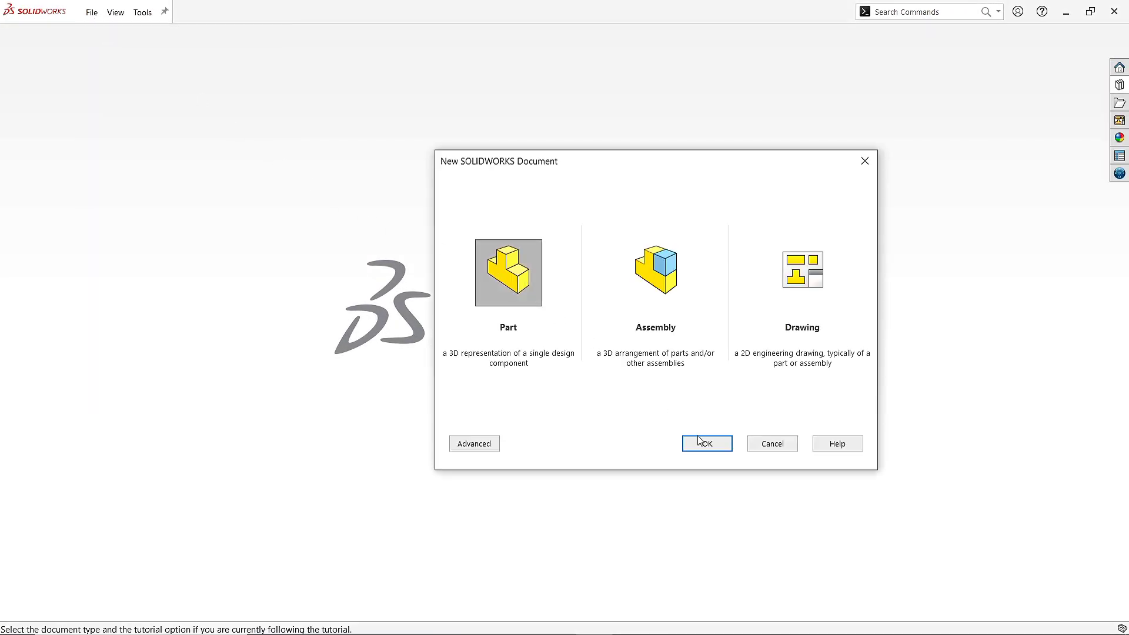
{"action": "left_click", "coordinate": [707, 444]}
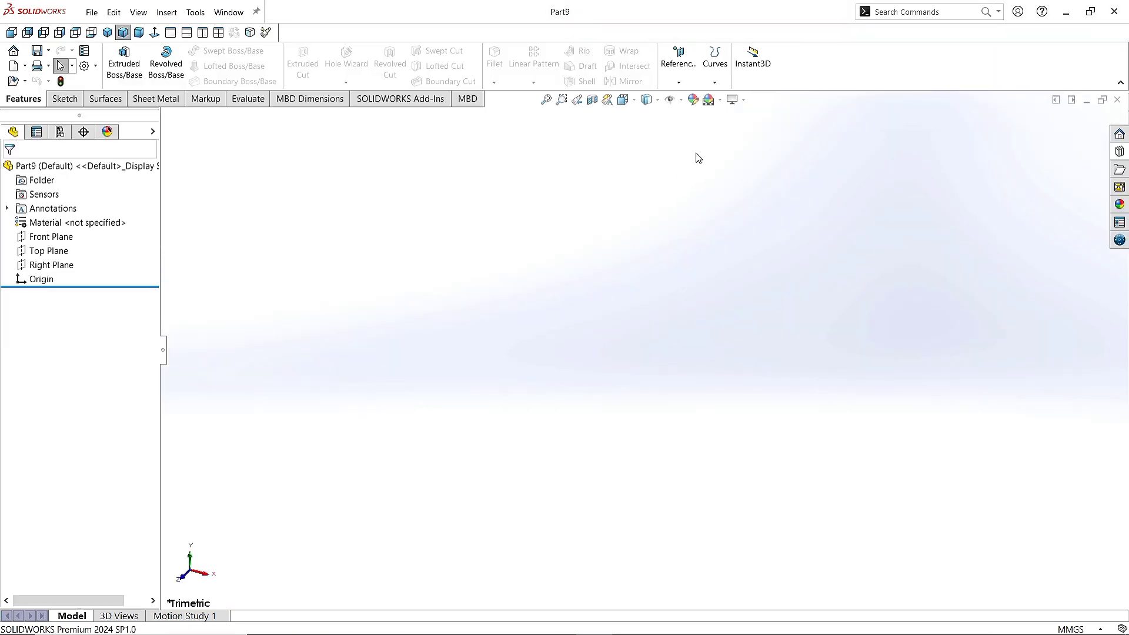
Step: Apply the Plain White scene and set the part's units to IPS
{"action": "left_click", "coordinate": [708, 99]}
{"action": "left_click", "coordinate": [732, 132]}
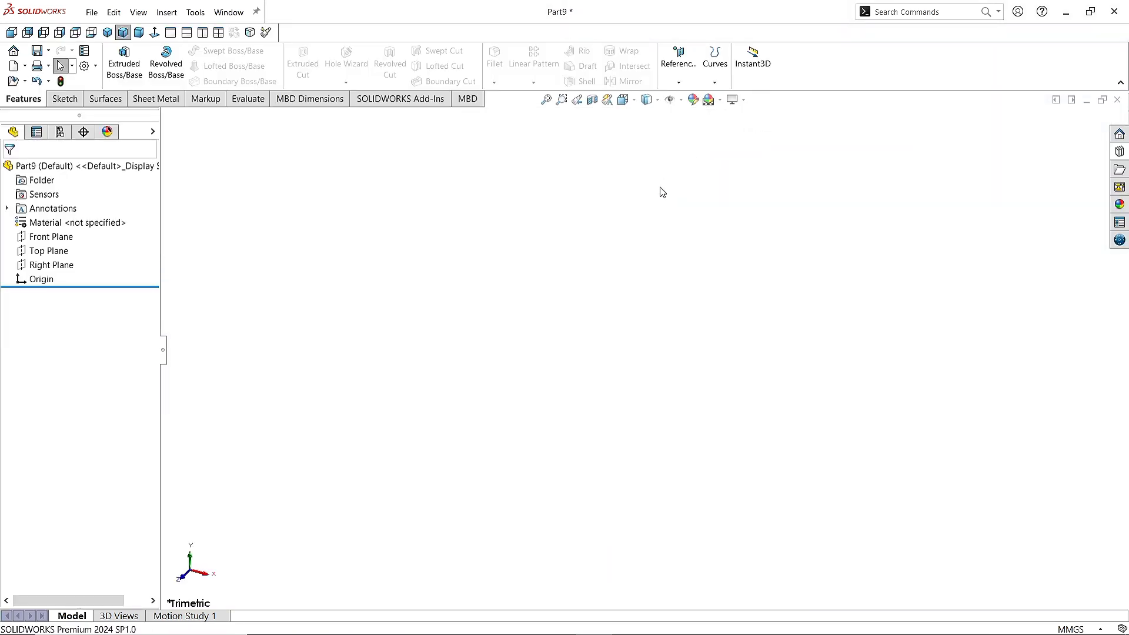
{"action": "left_click", "coordinate": [1079, 629]}
{"action": "left_click", "coordinate": [1032, 591]}
Step: Start a new sketch on the Front Plane
{"action": "left_click", "coordinate": [65, 98]}
{"action": "left_click", "coordinate": [118, 56]}
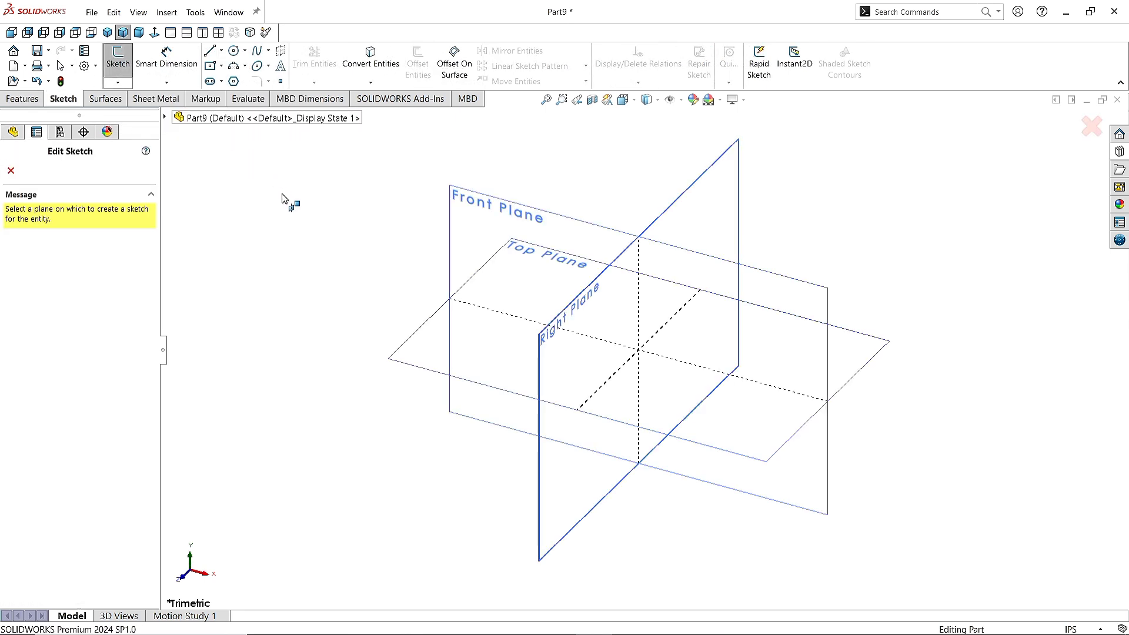
{"action": "left_click", "coordinate": [487, 219]}
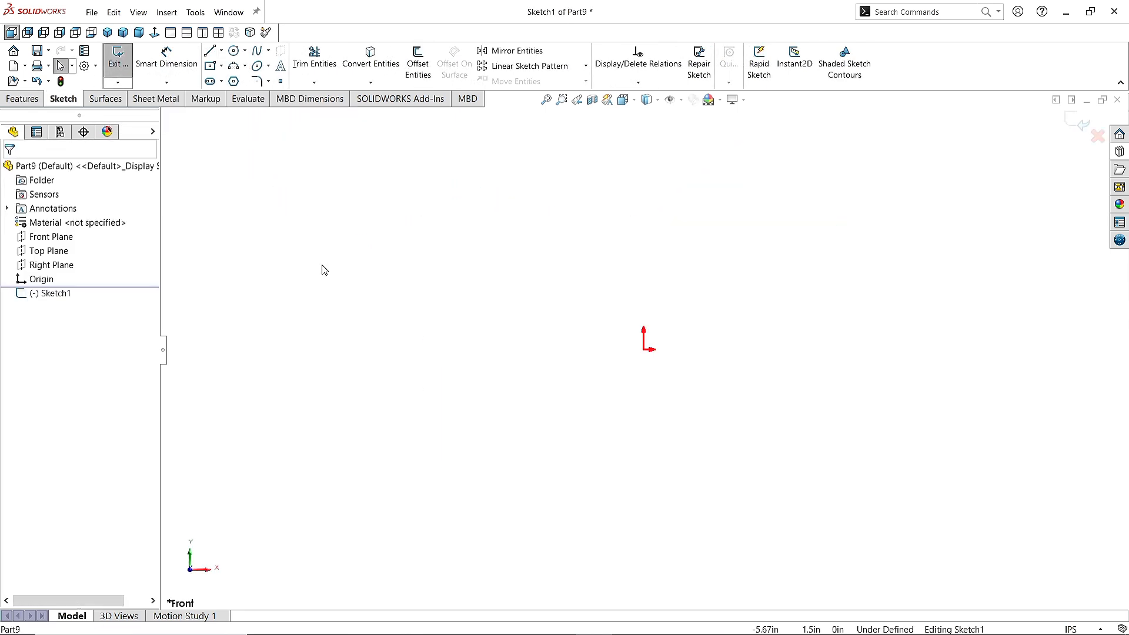
Step: Draw an outer and a smaller inner circle, both centred on the origin
{"action": "key", "text": "s"}
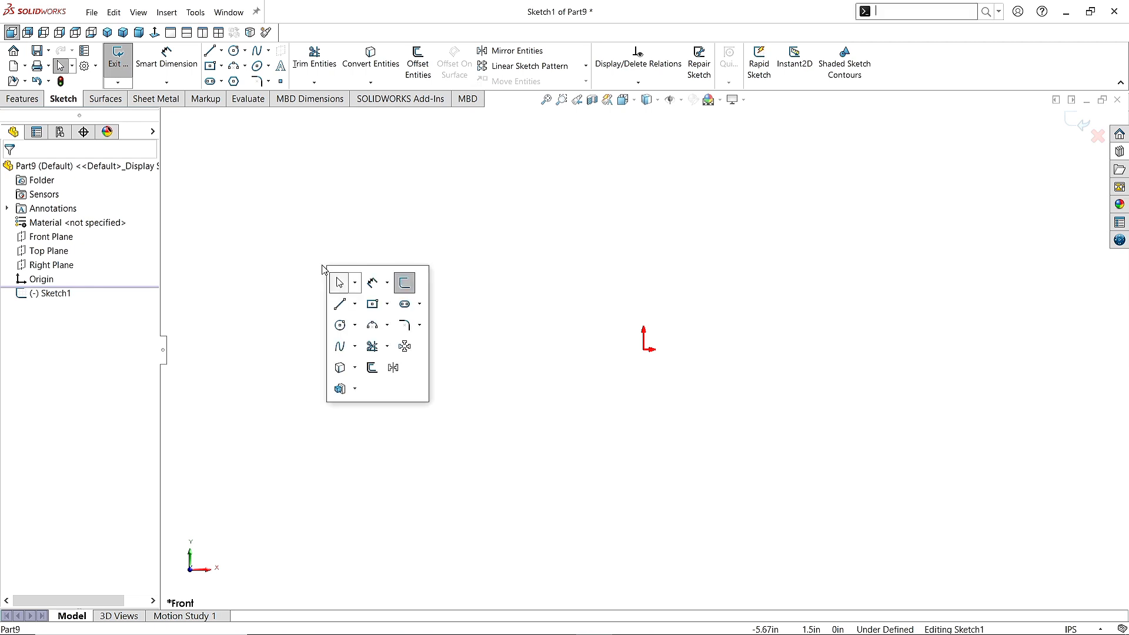
{"action": "left_click", "coordinate": [340, 325]}
{"action": "left_click", "coordinate": [643, 349]}
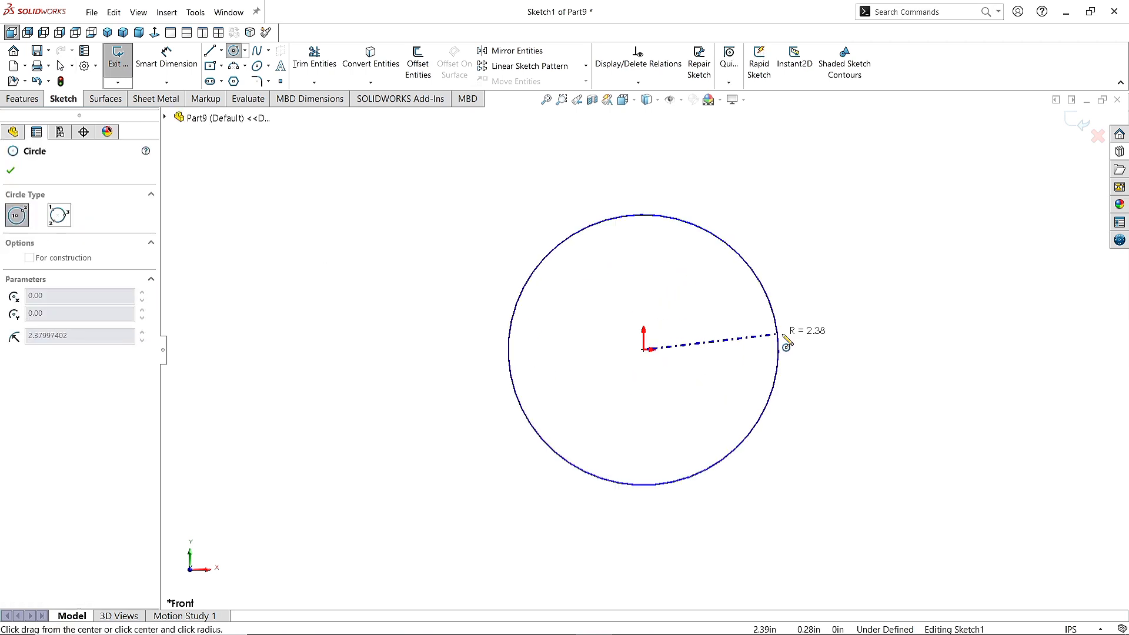
{"action": "left_click", "coordinate": [789, 344]}
{"action": "left_click", "coordinate": [645, 349]}
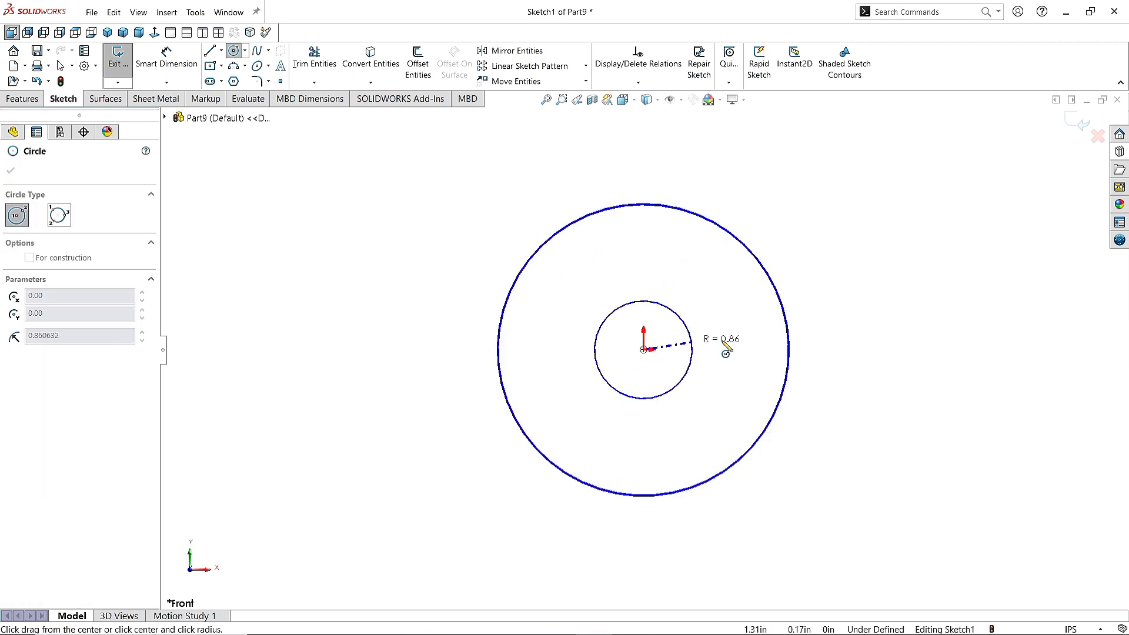
{"action": "left_click", "coordinate": [726, 346]}
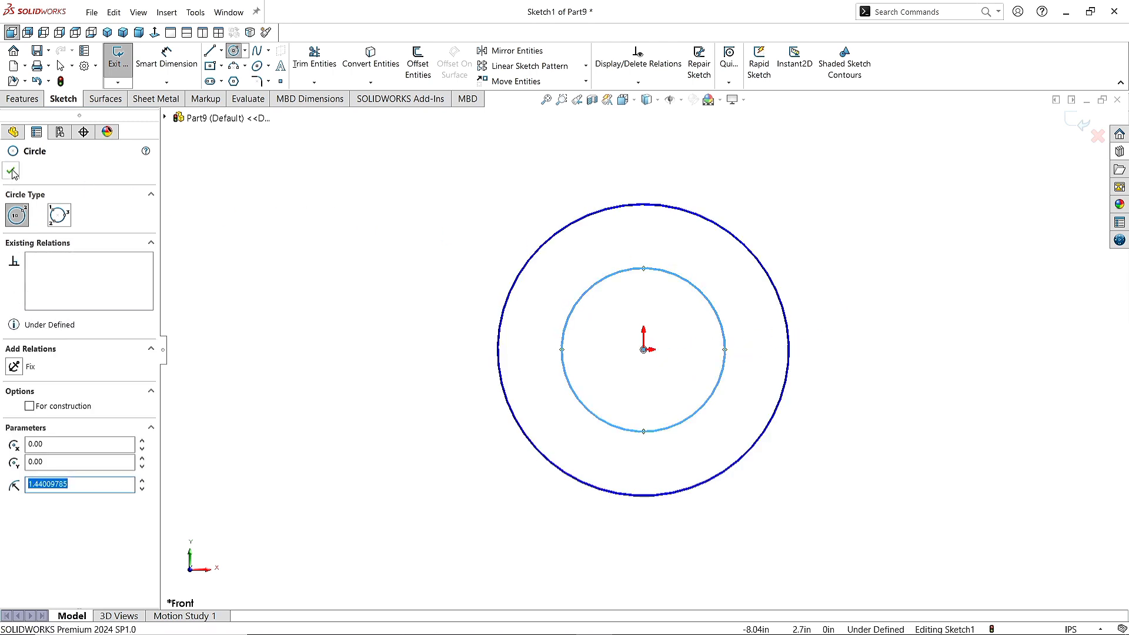
Step: Dimension the outer circle's diameter as 4.41
{"action": "key", "text": "Escape"}
{"action": "key", "text": "s"}
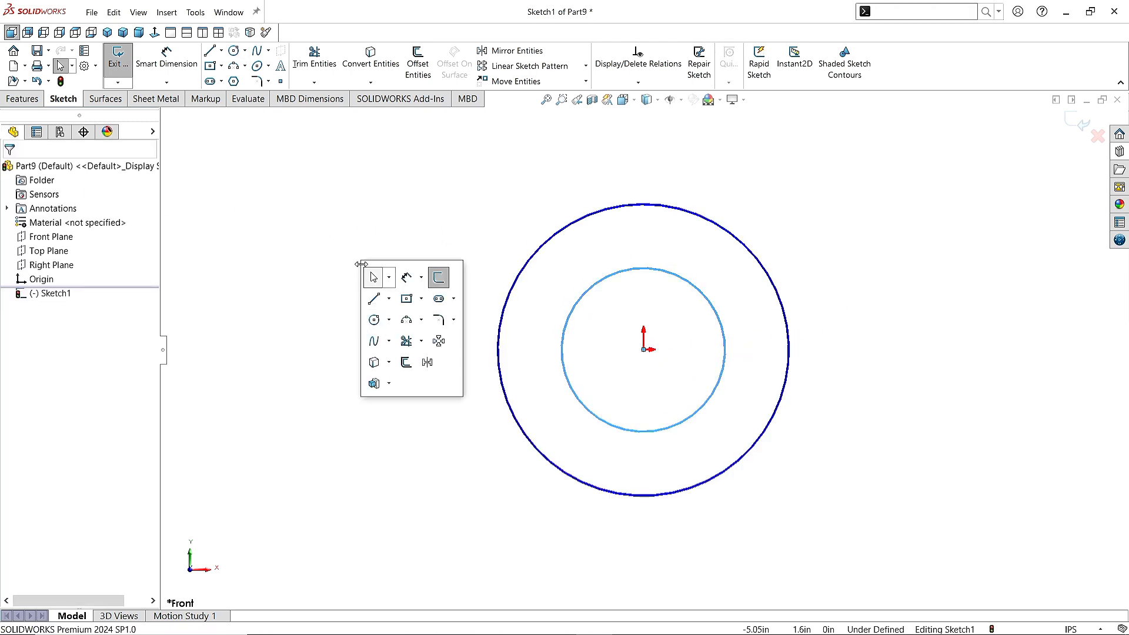
{"action": "left_click", "coordinate": [411, 276]}
{"action": "left_click", "coordinate": [521, 272]}
{"action": "left_click", "coordinate": [467, 201]}
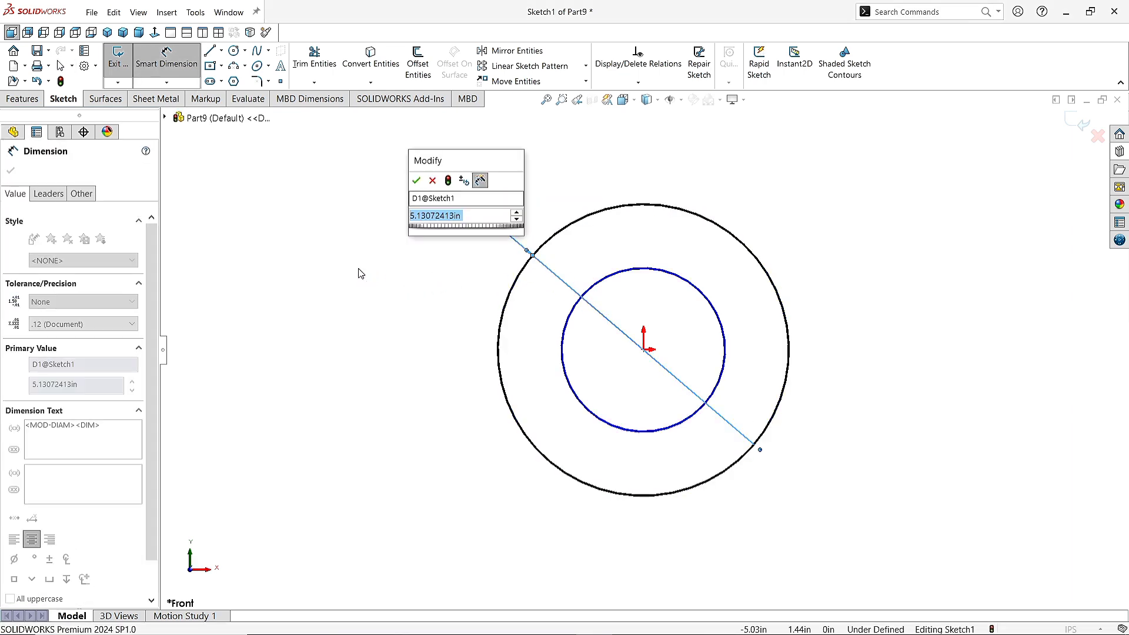
{"action": "type", "text": "4.41"}
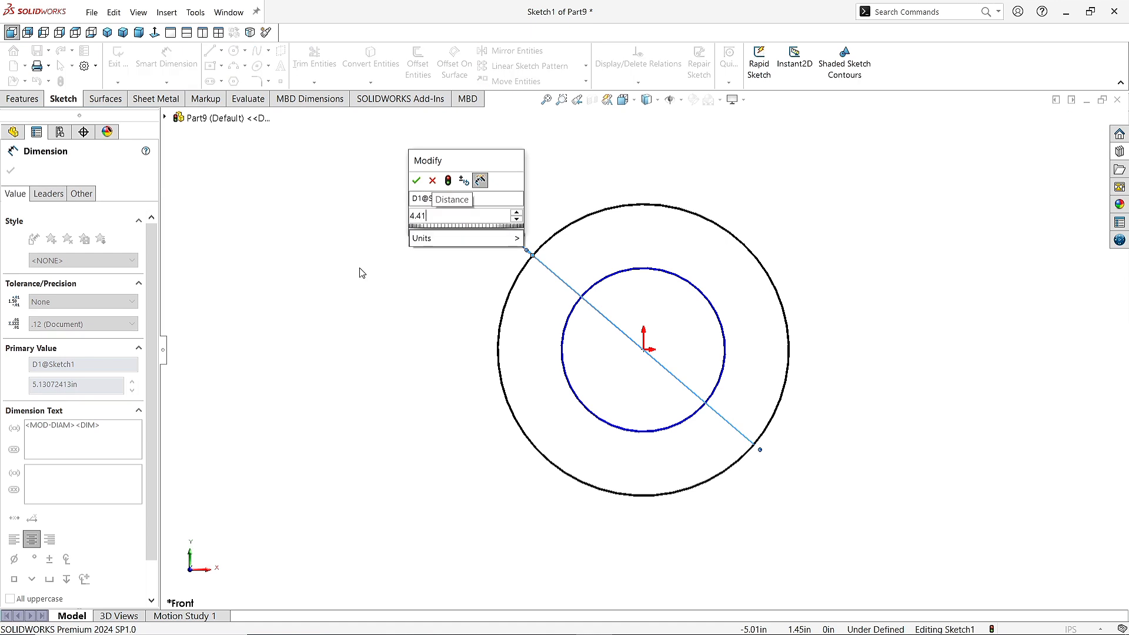
{"action": "left_click", "coordinate": [416, 181]}
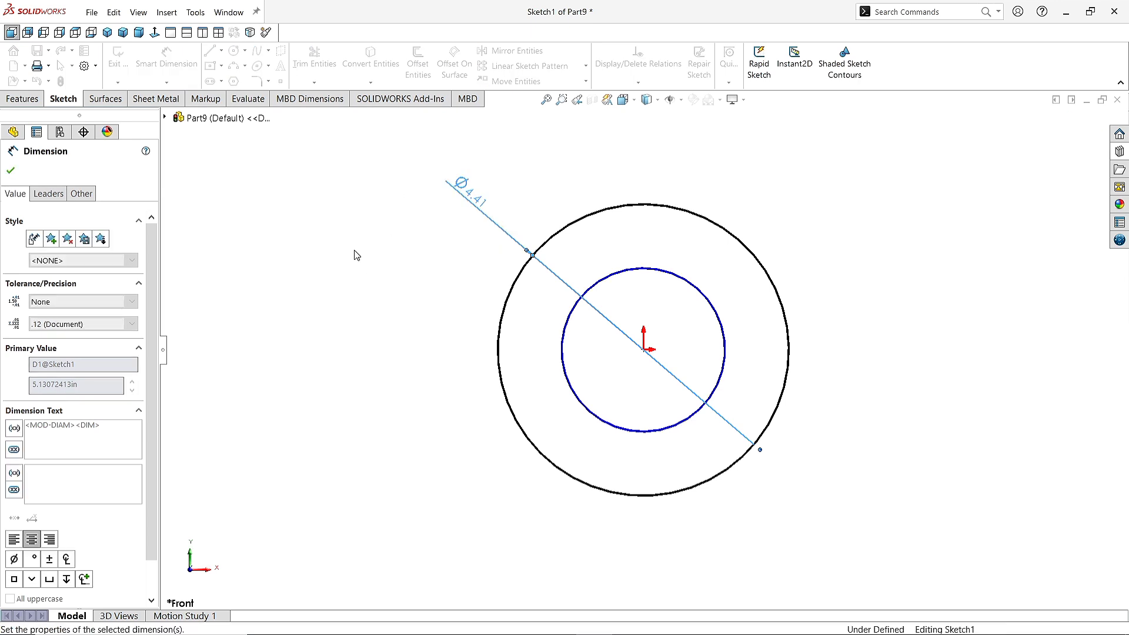
Step: Dimension the inner circle's diameter as 2.41, fully defining the sketch
{"action": "left_click", "coordinate": [706, 296]}
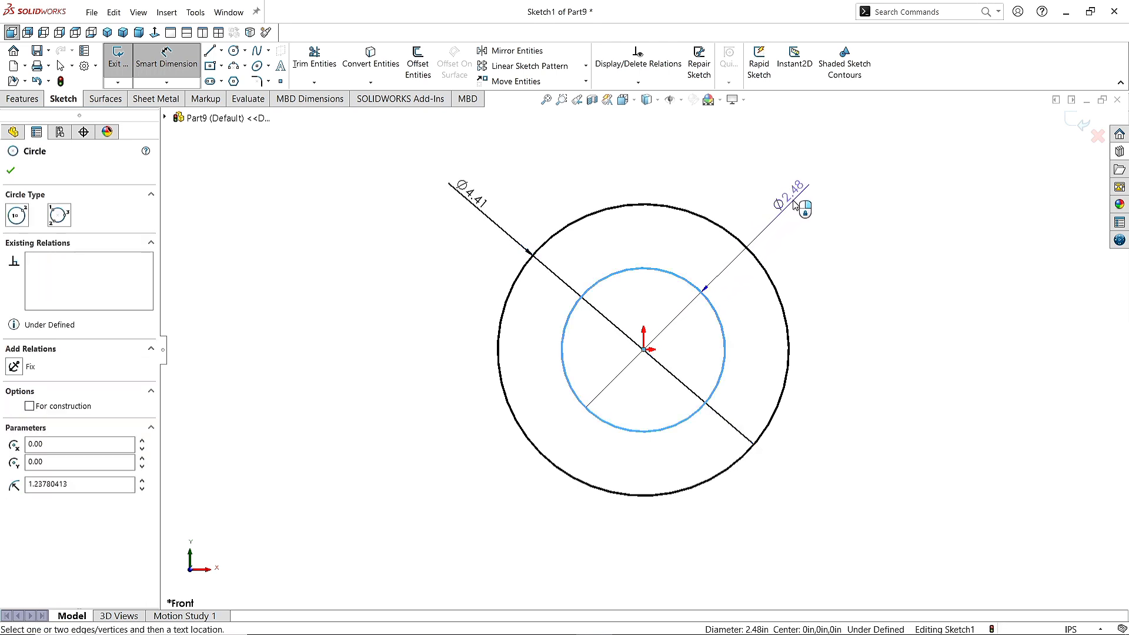
{"action": "left_click", "coordinate": [794, 220]}
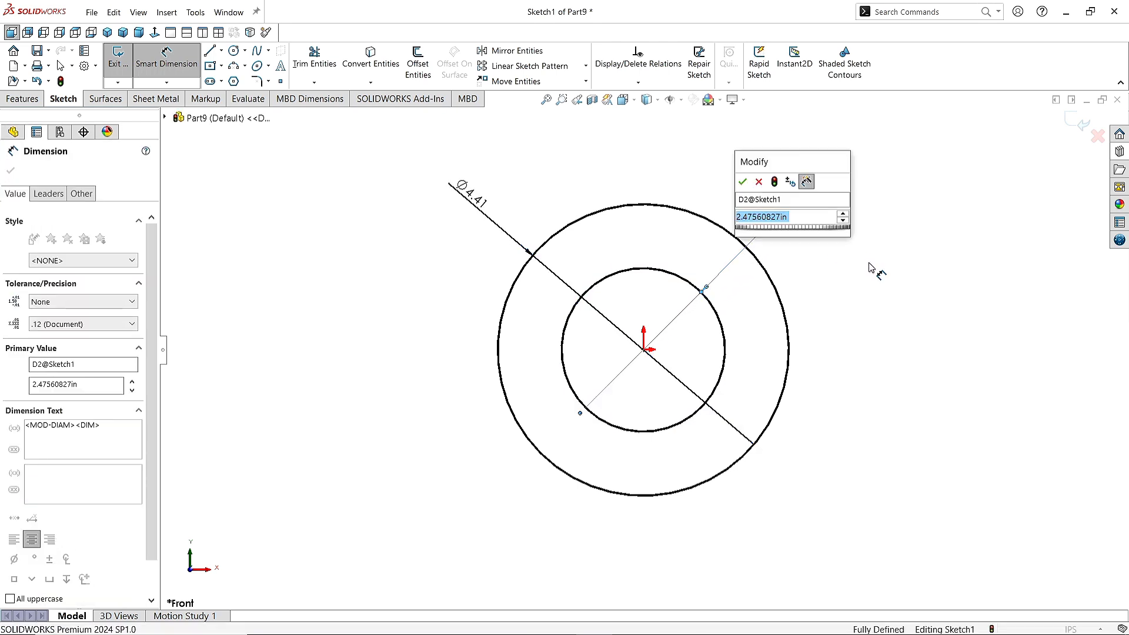
{"action": "type", "text": "2."}
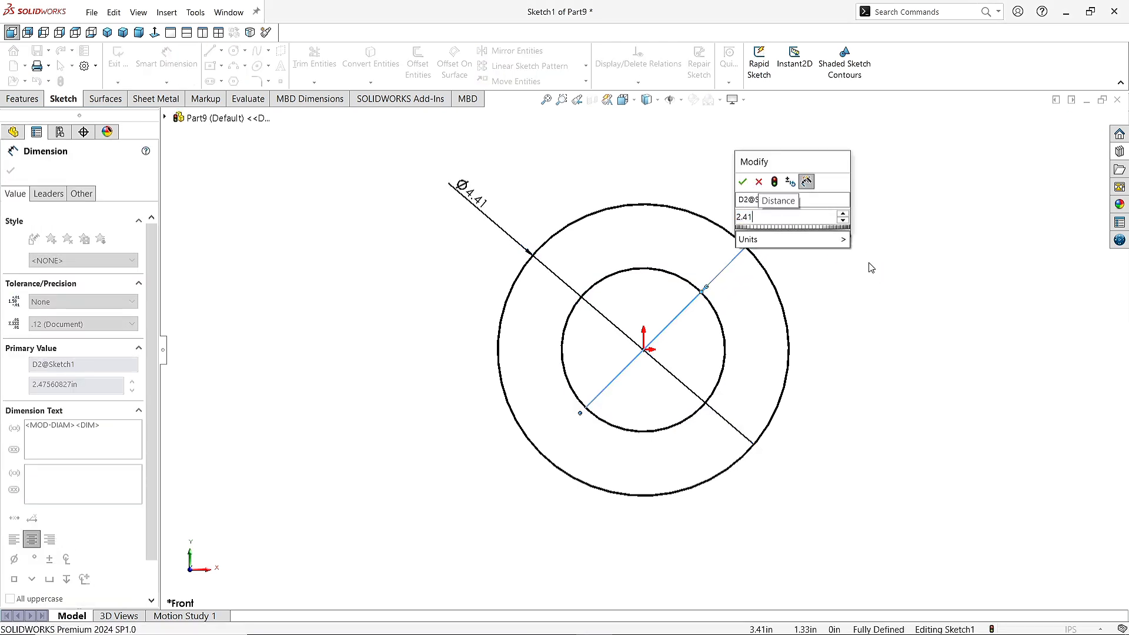
{"action": "type", "text": "41"}
{"action": "key", "text": "Return"}
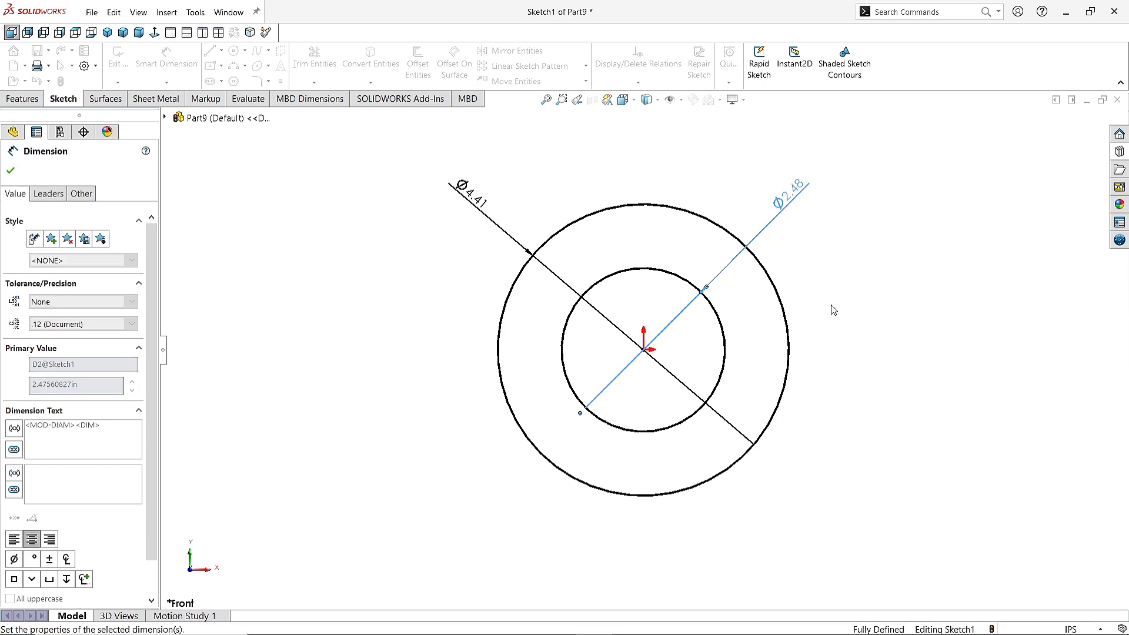
{"action": "left_click", "coordinate": [11, 170]}
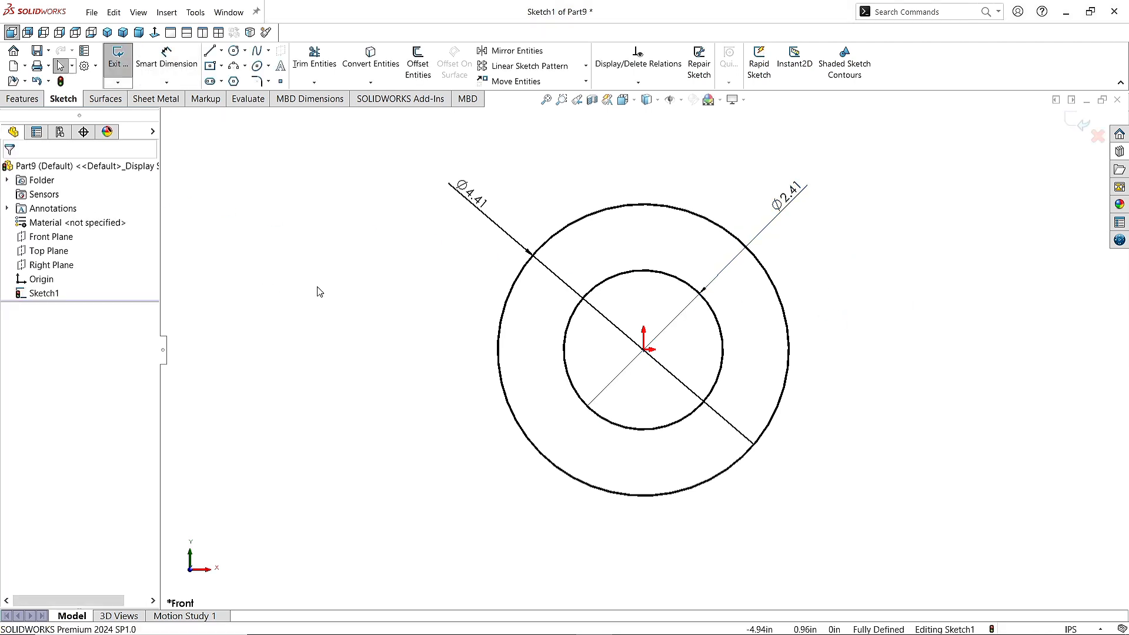
Step: Draw a short horizontal midpoint line centred on the outer circle's top
{"action": "key", "text": "s"}
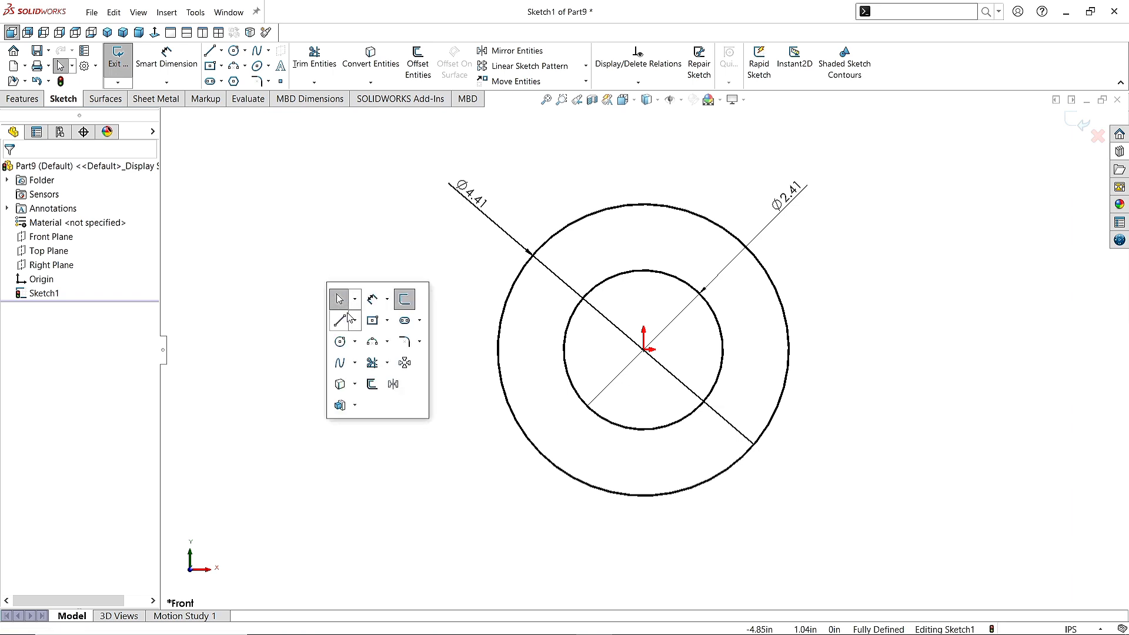
{"action": "left_click", "coordinate": [355, 323]}
{"action": "left_click", "coordinate": [360, 369]}
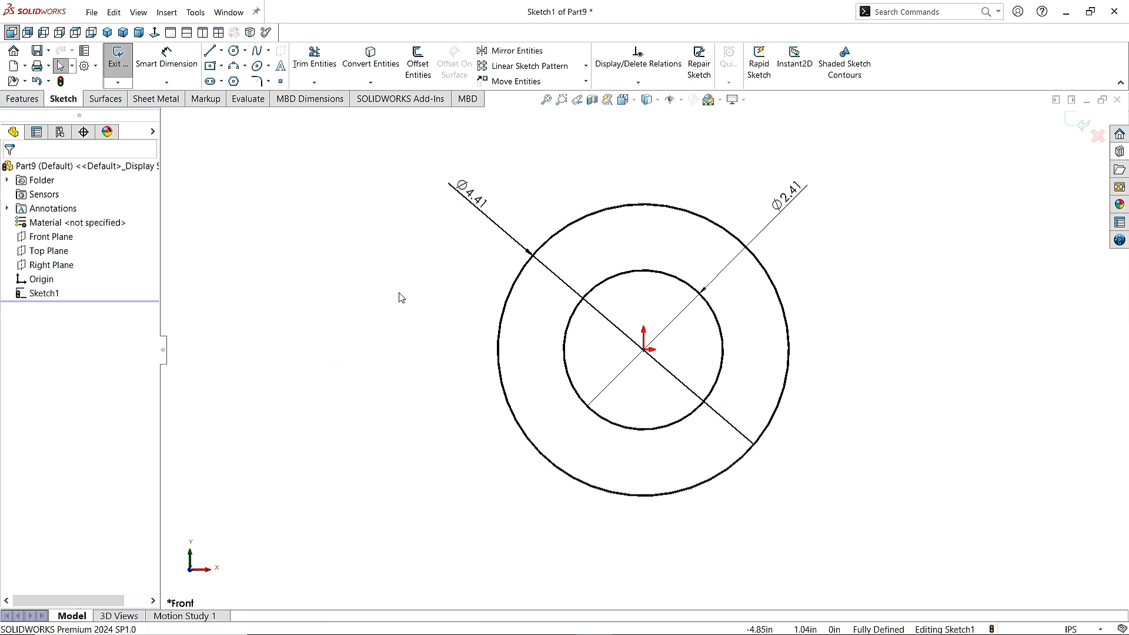
{"action": "left_click", "coordinate": [643, 204]}
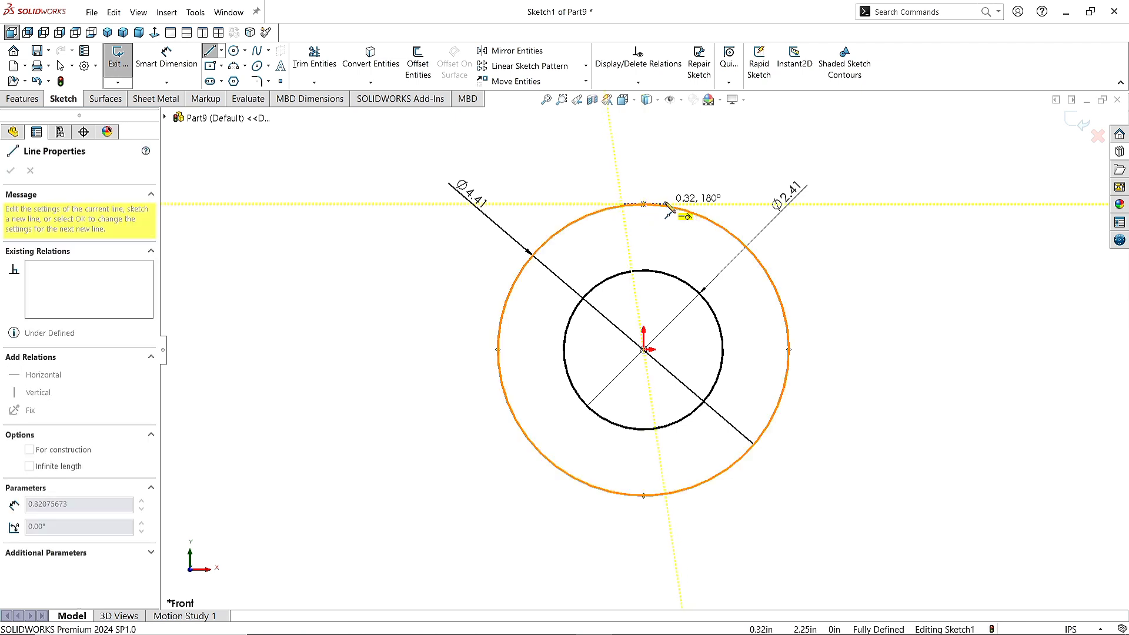
{"action": "left_click", "coordinate": [666, 204]}
{"action": "right_click", "coordinate": [675, 210]}
{"action": "left_click", "coordinate": [703, 212]}
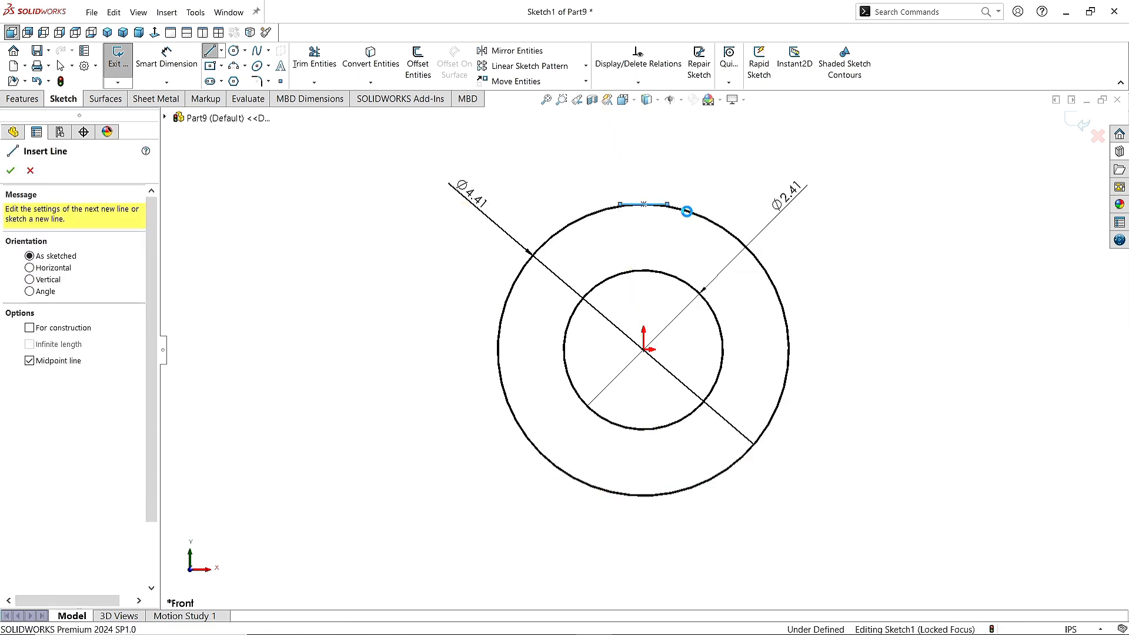
Step: Draw a 0.6 slanted line up from the horizontal segment's left end
{"action": "key", "text": "s"}
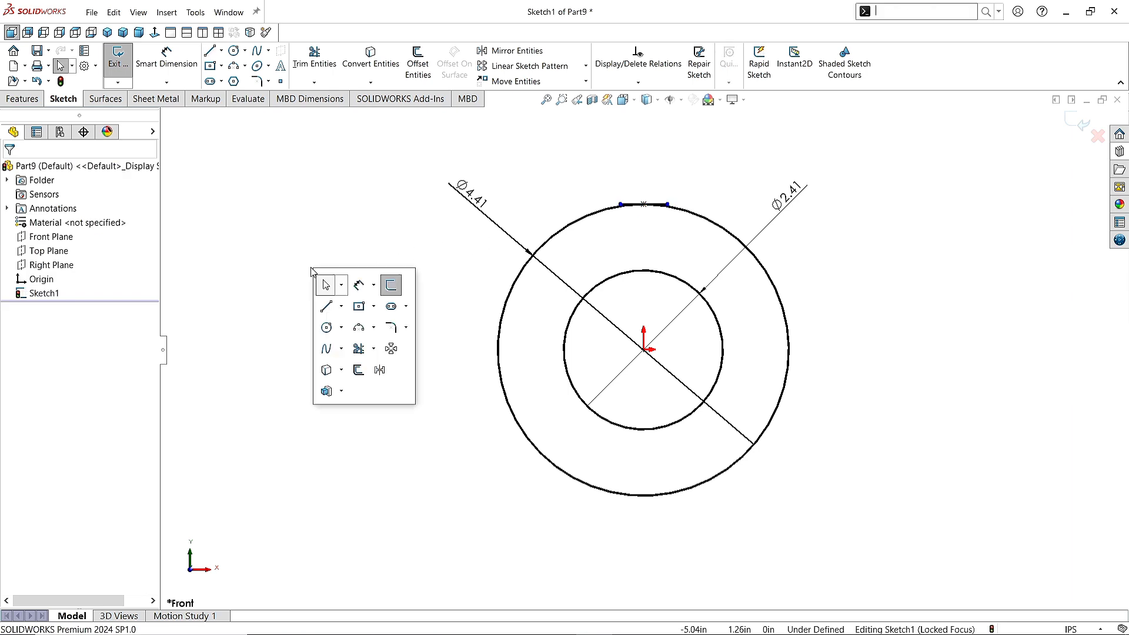
{"action": "left_click", "coordinate": [330, 312]}
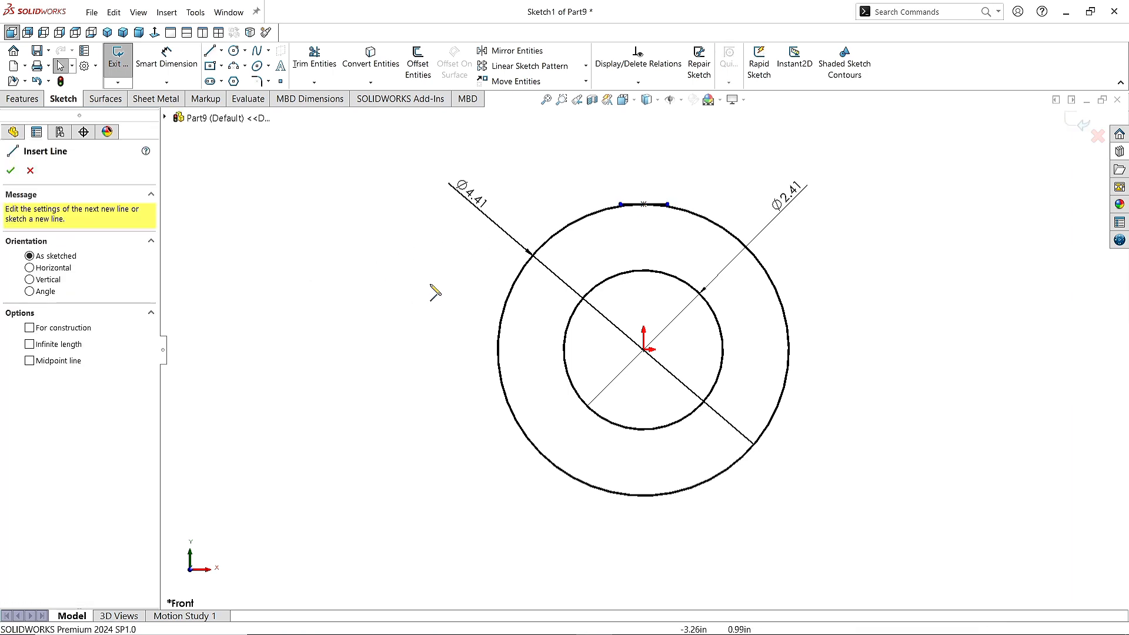
{"action": "left_click", "coordinate": [621, 204]}
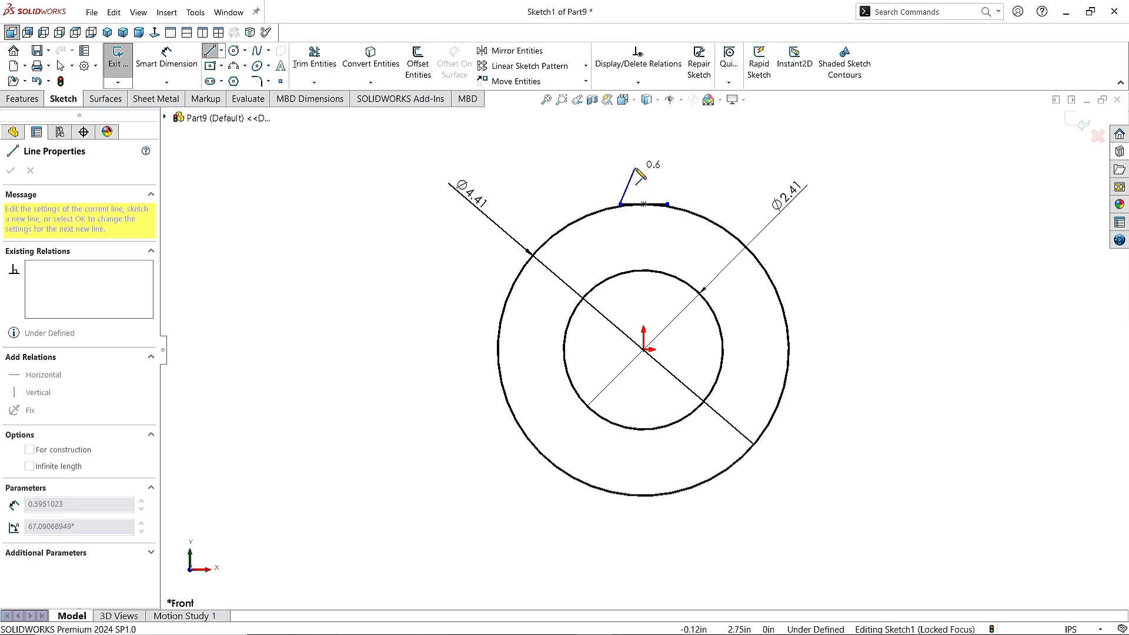
{"action": "left_click", "coordinate": [637, 170]}
{"action": "key", "text": "Escape"}
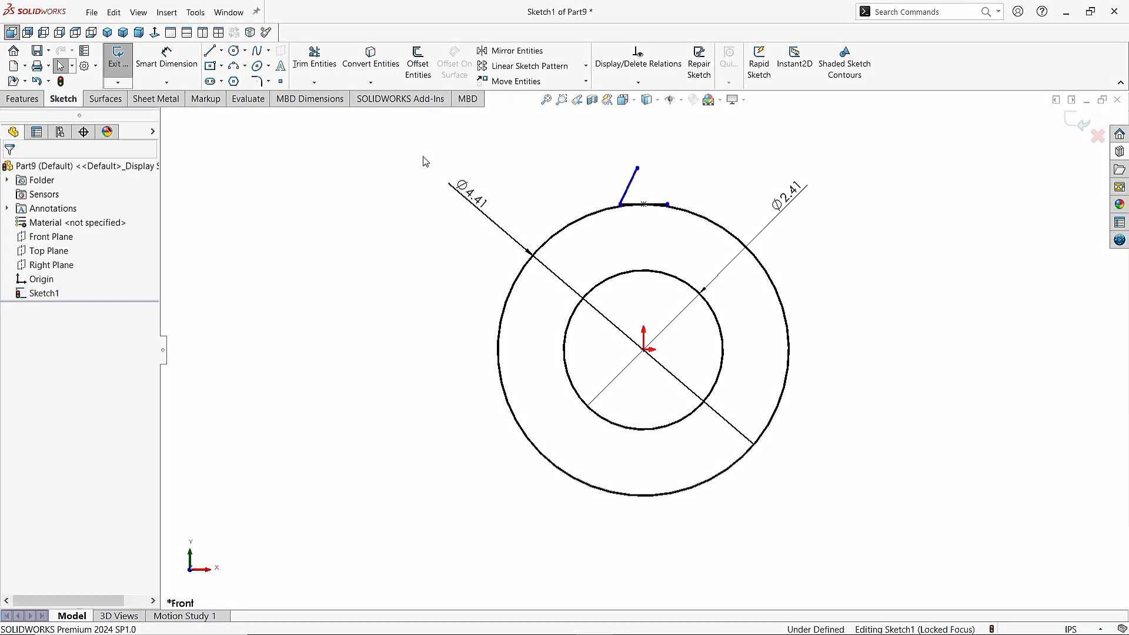
Step: Draw a 0.55 vertical line down from the horizontal segment's midpoint
{"action": "key", "text": "s"}
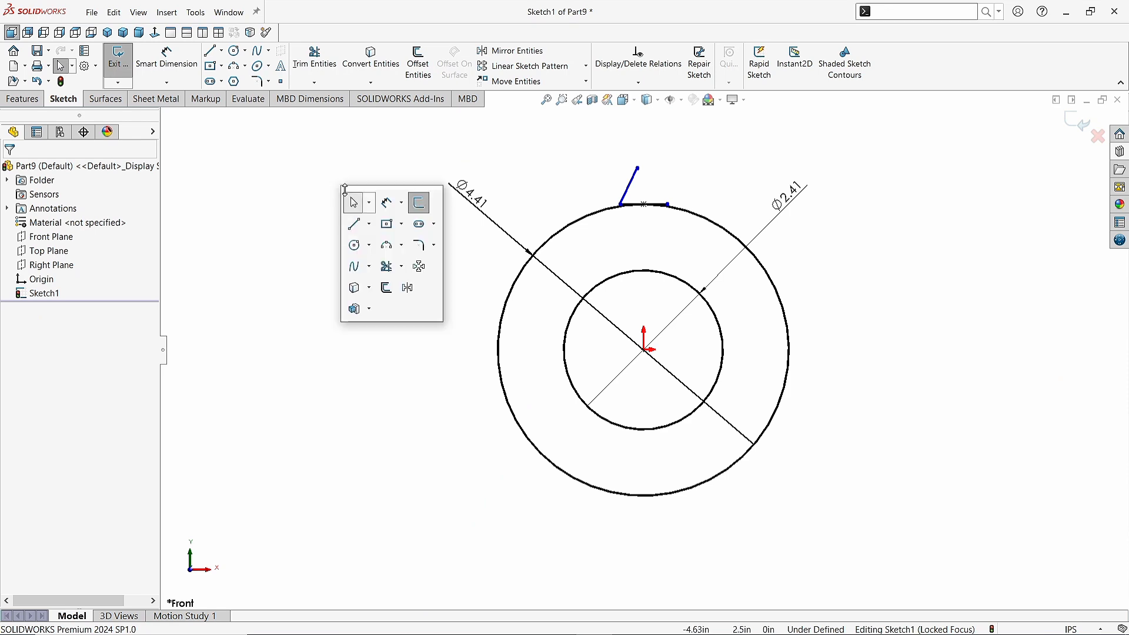
{"action": "left_click", "coordinate": [355, 223]}
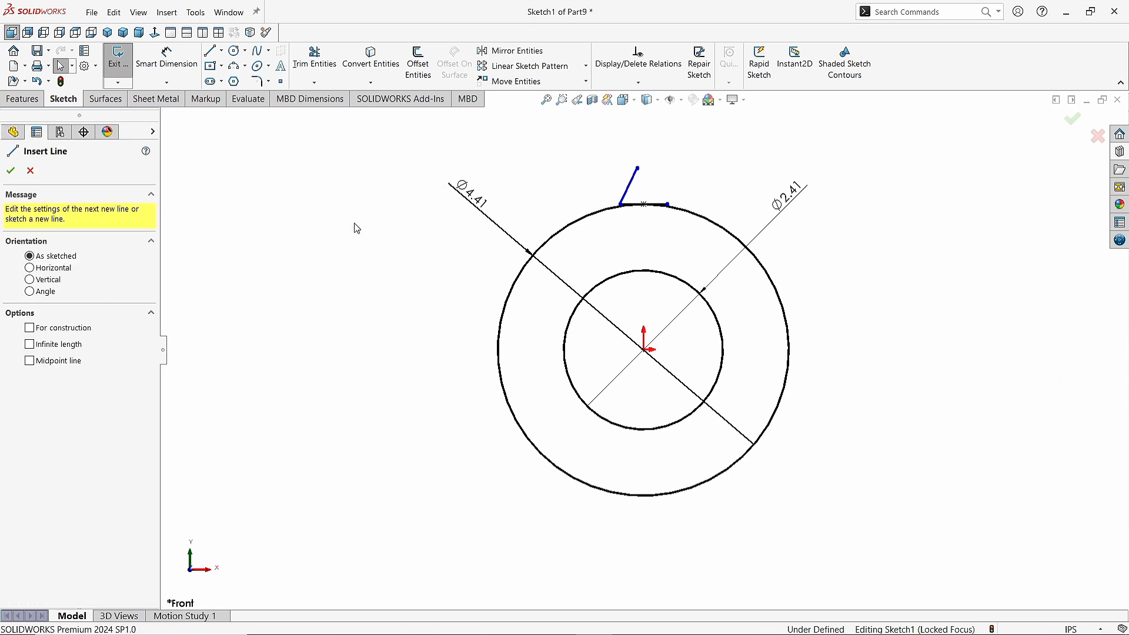
{"action": "left_click", "coordinate": [644, 206]}
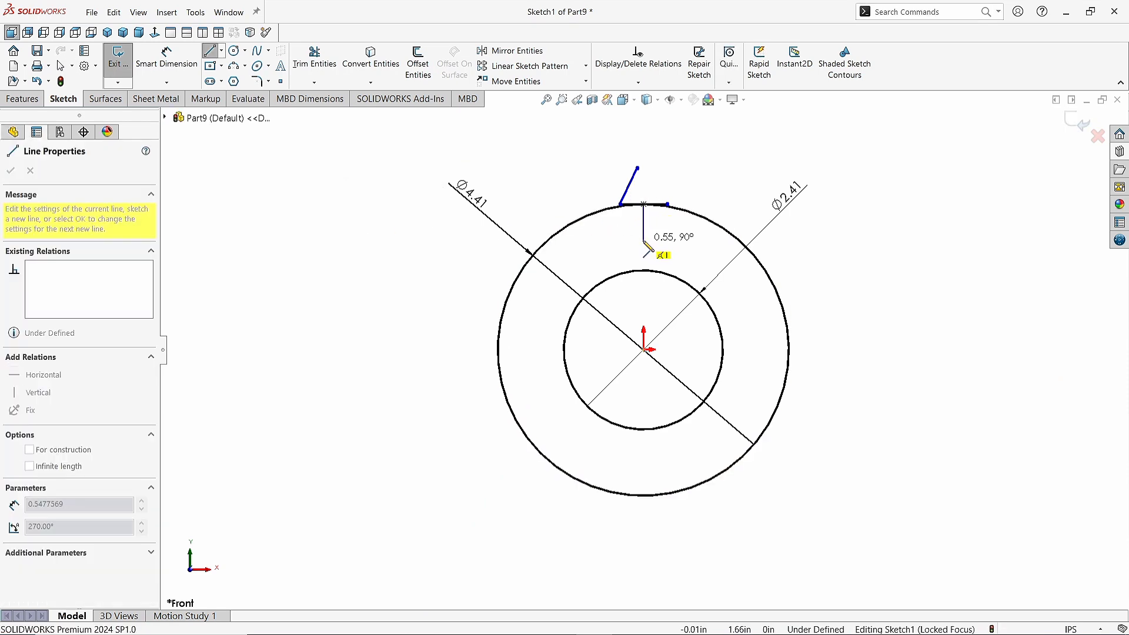
{"action": "left_click", "coordinate": [644, 240]}
{"action": "key", "text": "Escape"}
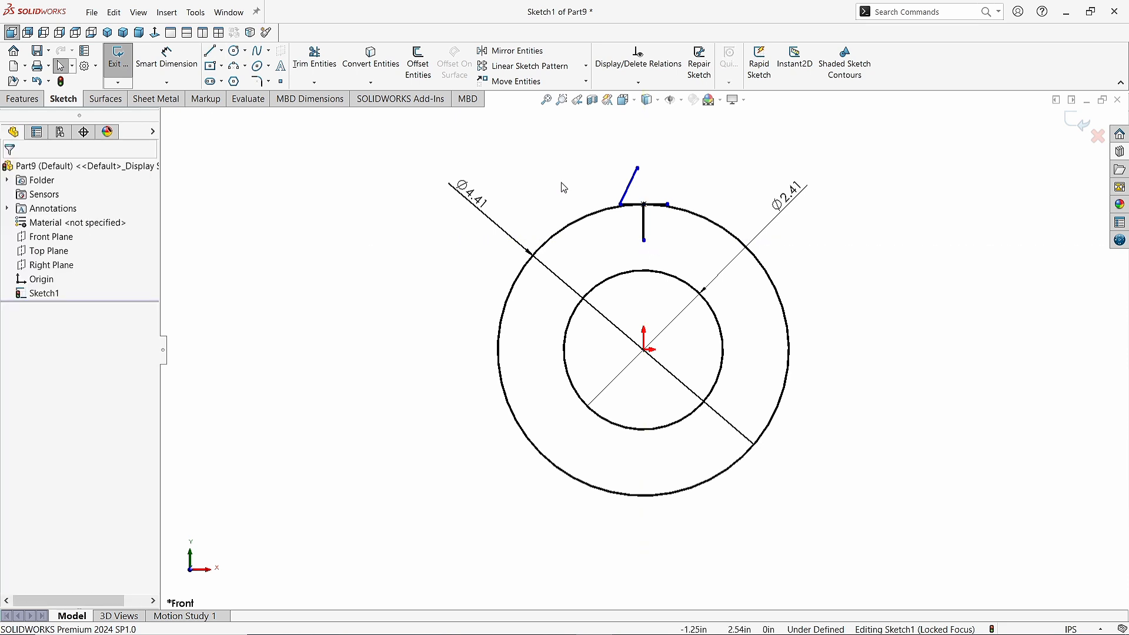
Step: Mirror the slanted line about the vertical line
{"action": "key", "text": "s"}
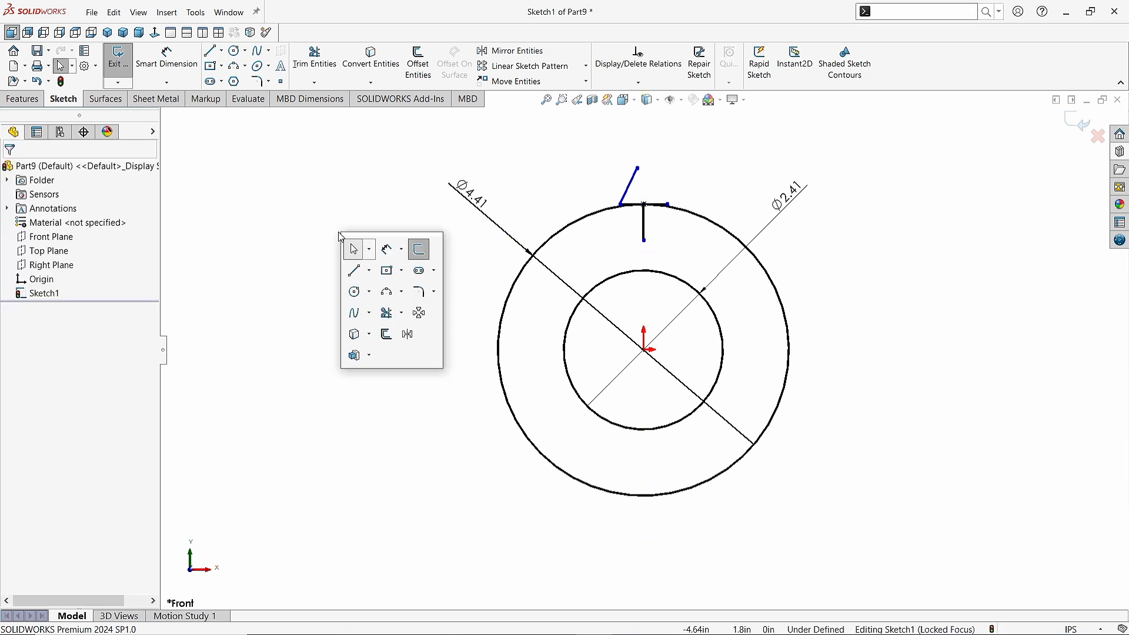
{"action": "left_click", "coordinate": [407, 333]}
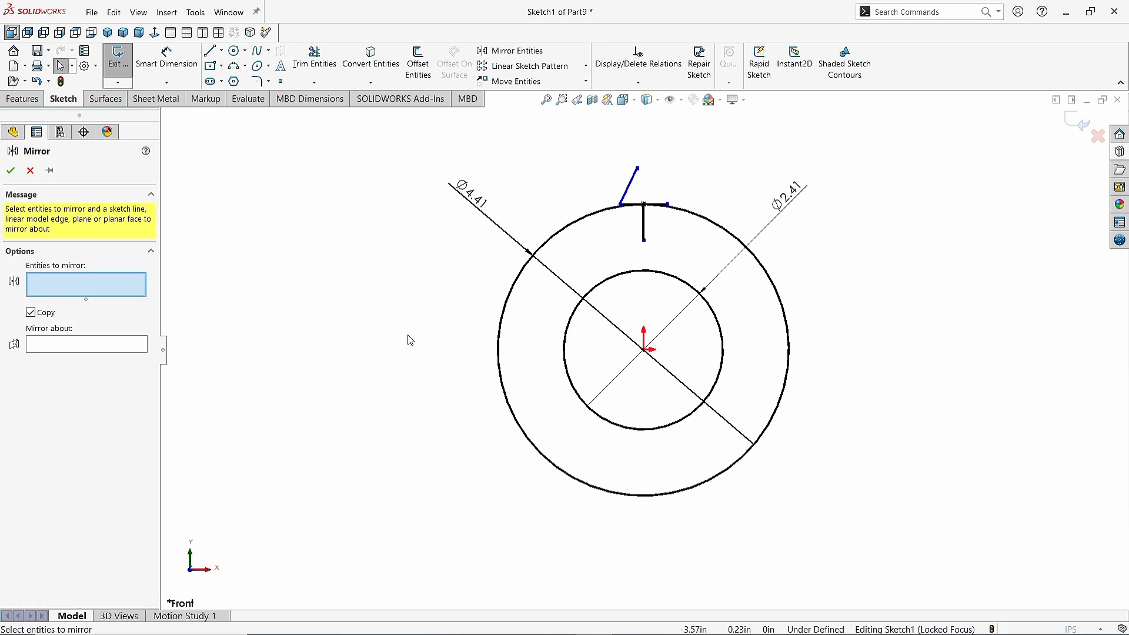
{"action": "left_click", "coordinate": [632, 184]}
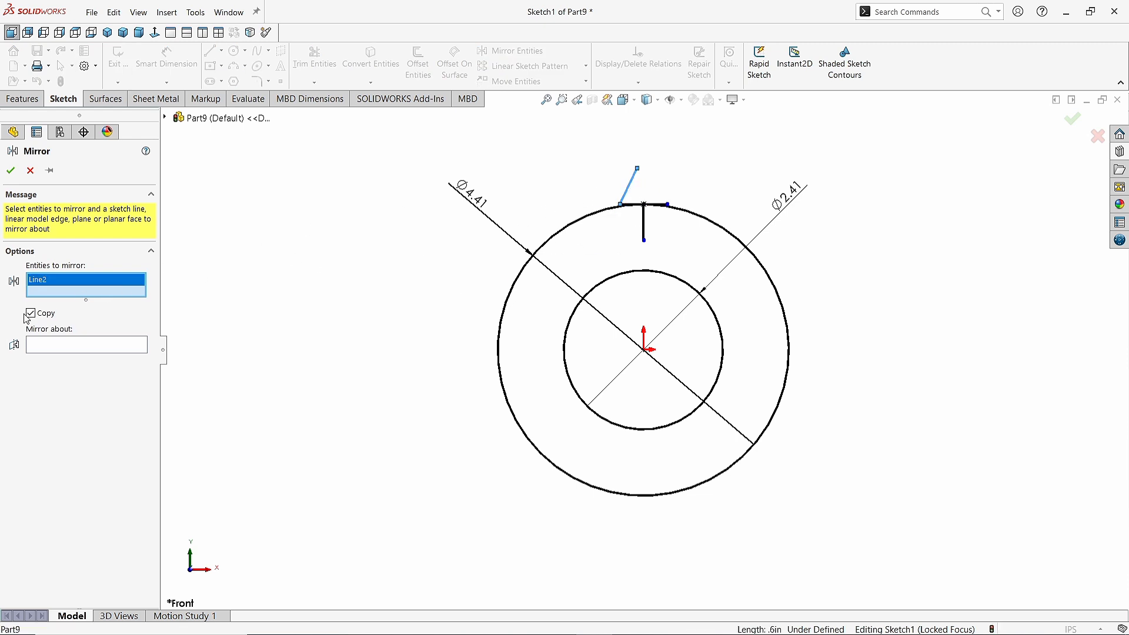
{"action": "left_click", "coordinate": [77, 346]}
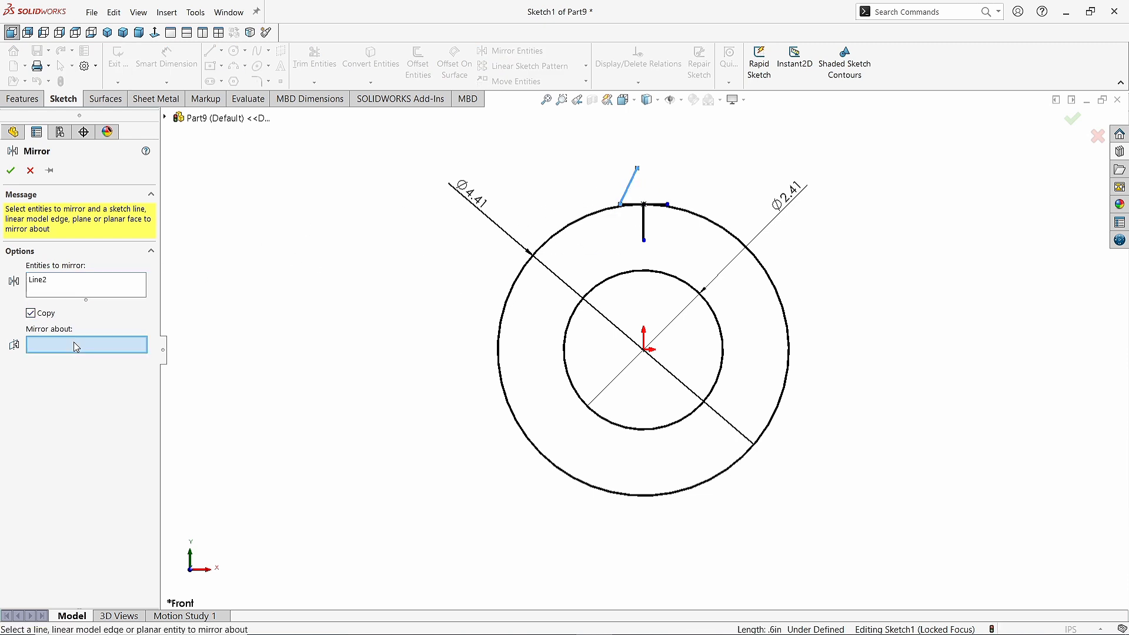
{"action": "left_click", "coordinate": [644, 230]}
{"action": "left_click", "coordinate": [10, 171]}
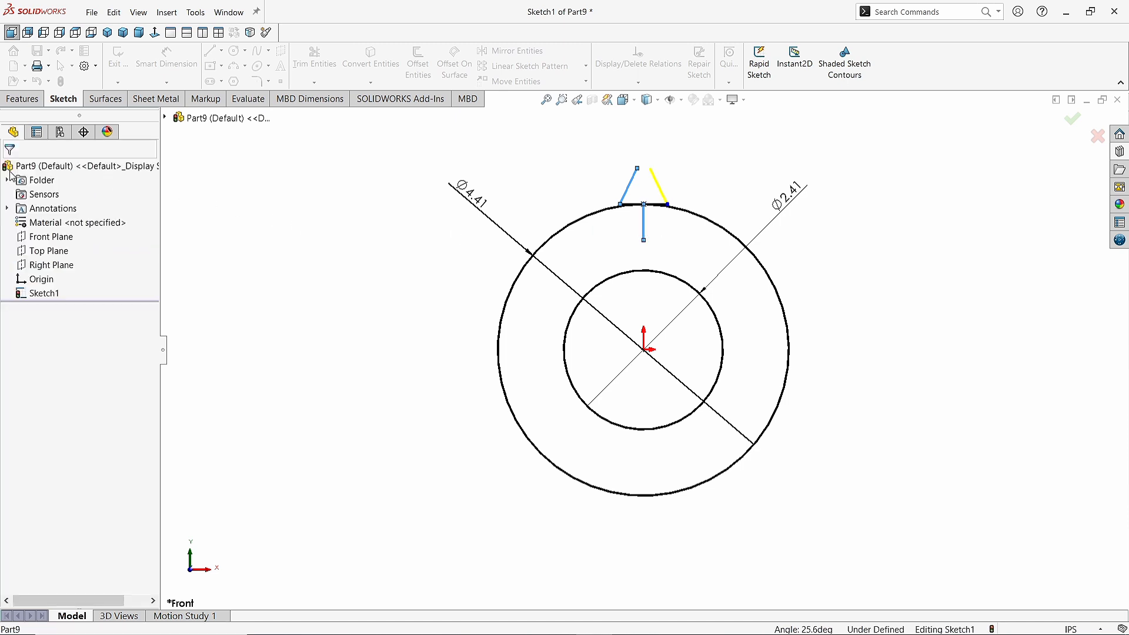
Step: Join the top endpoints of the two slanted lines with a horizontal line
{"action": "key", "text": "s"}
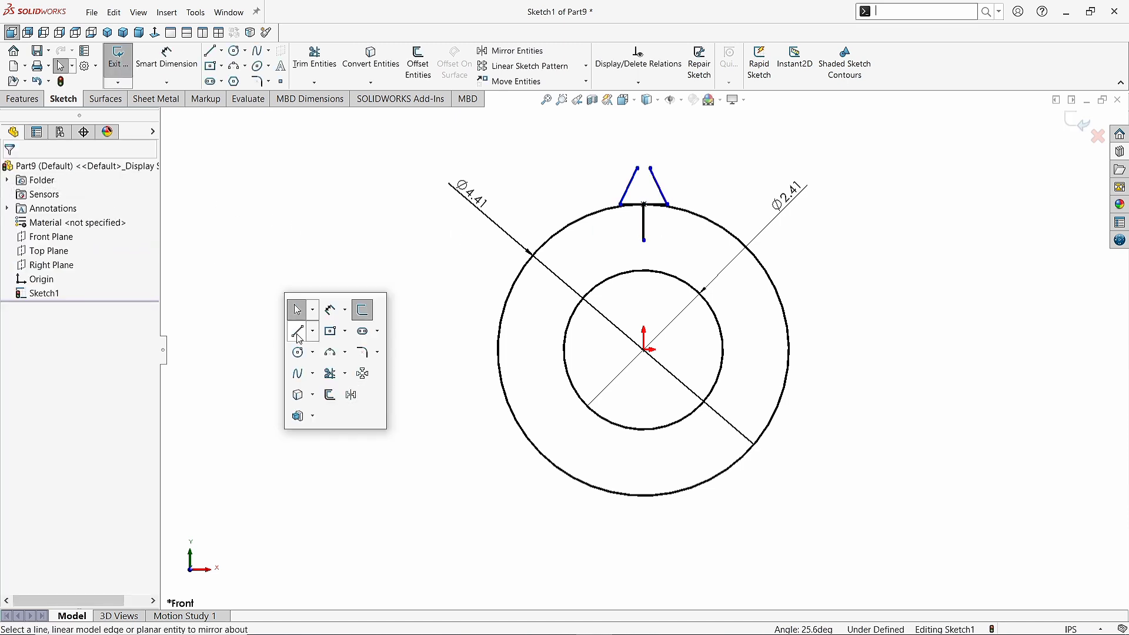
{"action": "left_click", "coordinate": [297, 330]}
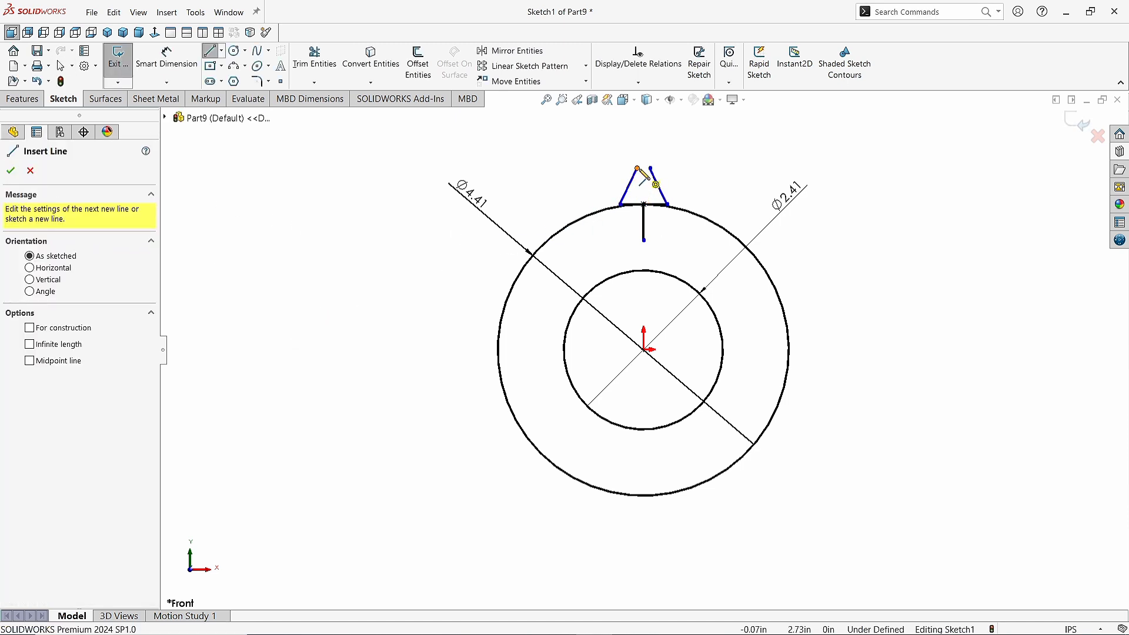
{"action": "left_click_drag", "start_coordinate": [637, 169], "coordinate": [650, 169]}
{"action": "left_click", "coordinate": [10, 170]}
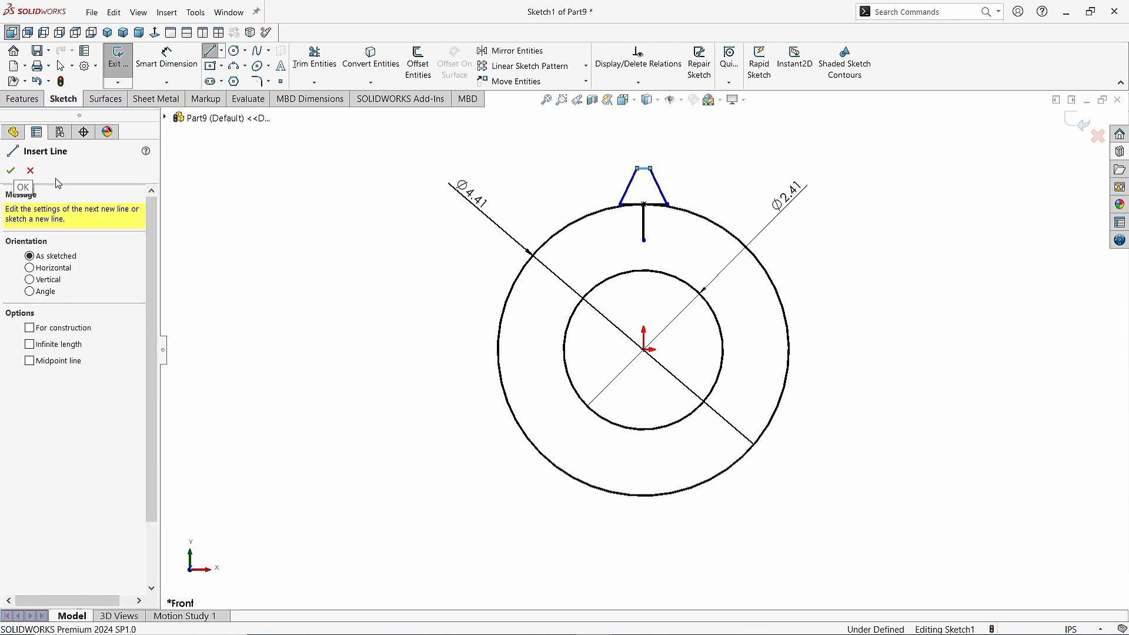
{"action": "left_click", "coordinate": [11, 170]}
{"action": "scroll", "coordinate": [659, 164], "scroll_direction": "down", "scroll_amount": 6}
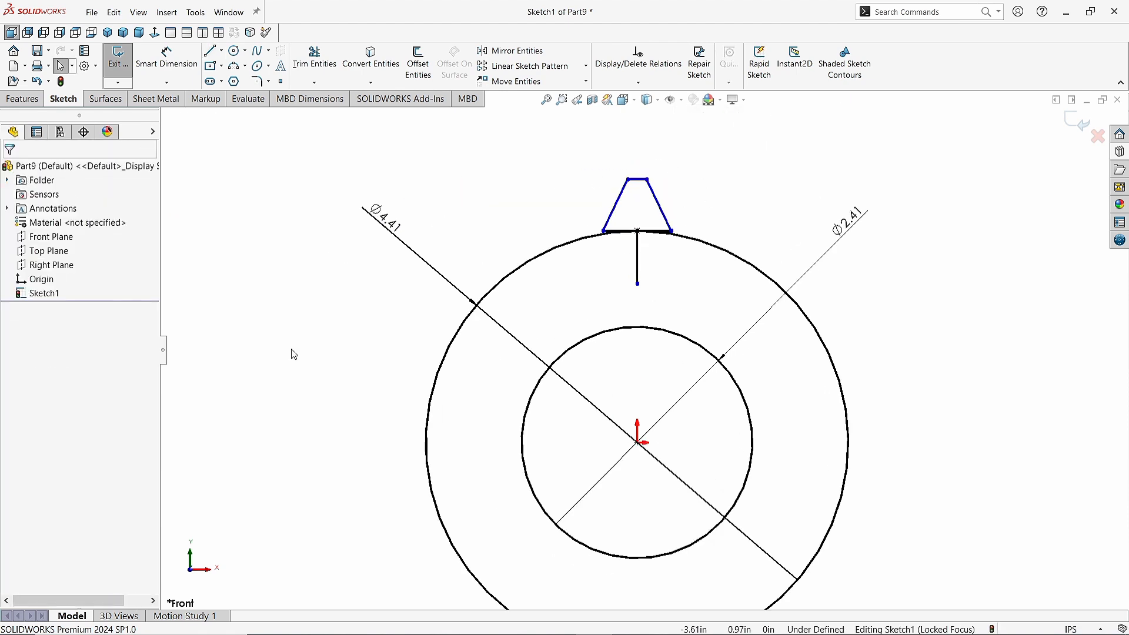
Step: Extend the trapezoid's left slanted side down to meet the outer circle
{"action": "scroll", "coordinate": [323, 329], "scroll_direction": "up", "scroll_amount": 2}
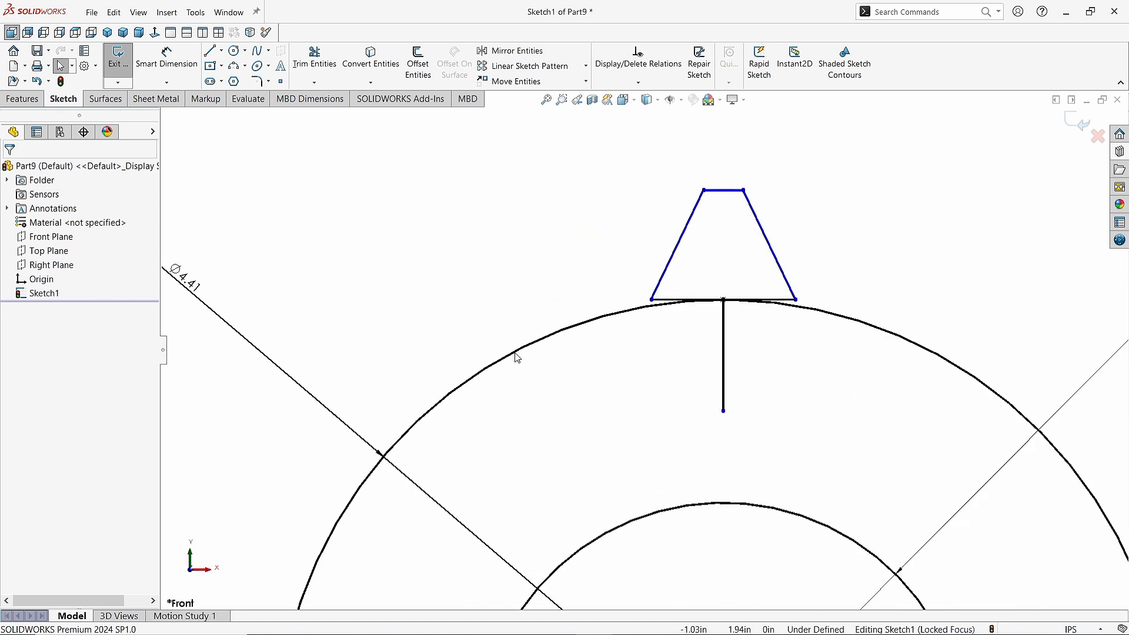
{"action": "middle_click_drag", "start_coordinate": [323, 330], "coordinate": [515, 356], "text": "ctrl"}
{"action": "middle_click_drag", "start_coordinate": [868, 358], "coordinate": [821, 358], "text": "ctrl"}
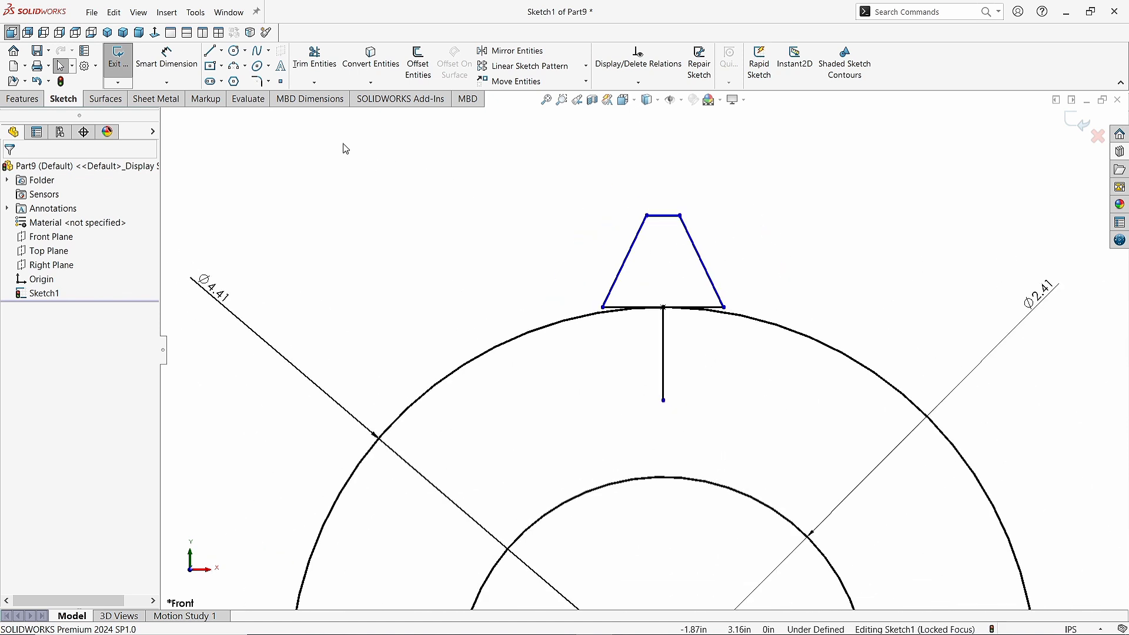
{"action": "key", "text": "s"}
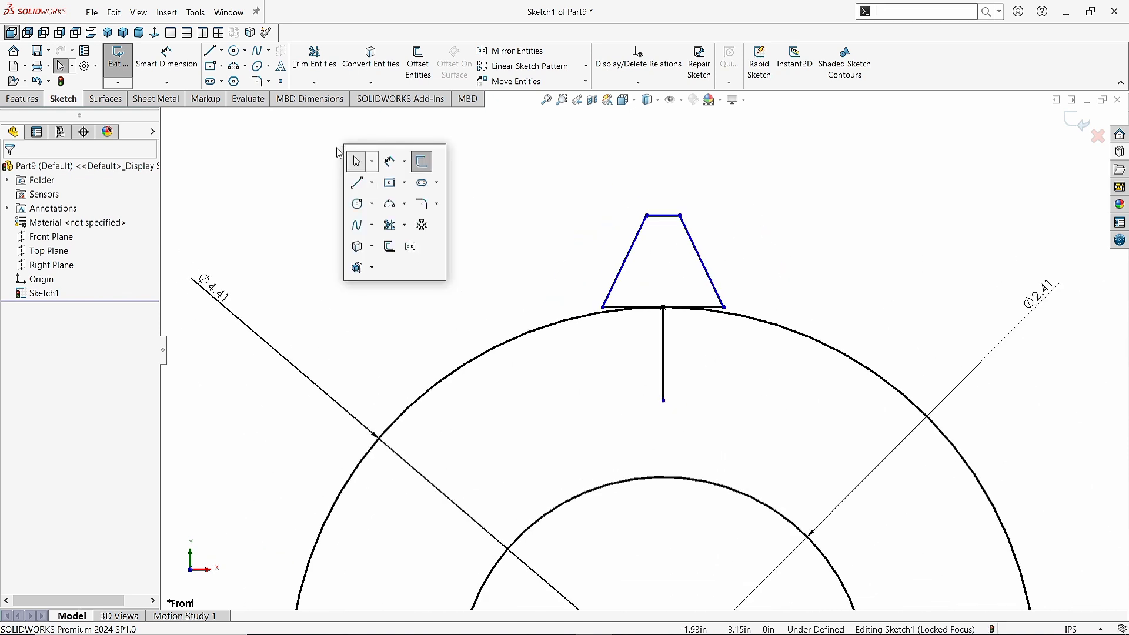
{"action": "left_click", "coordinate": [404, 225]}
{"action": "left_click", "coordinate": [417, 262]}
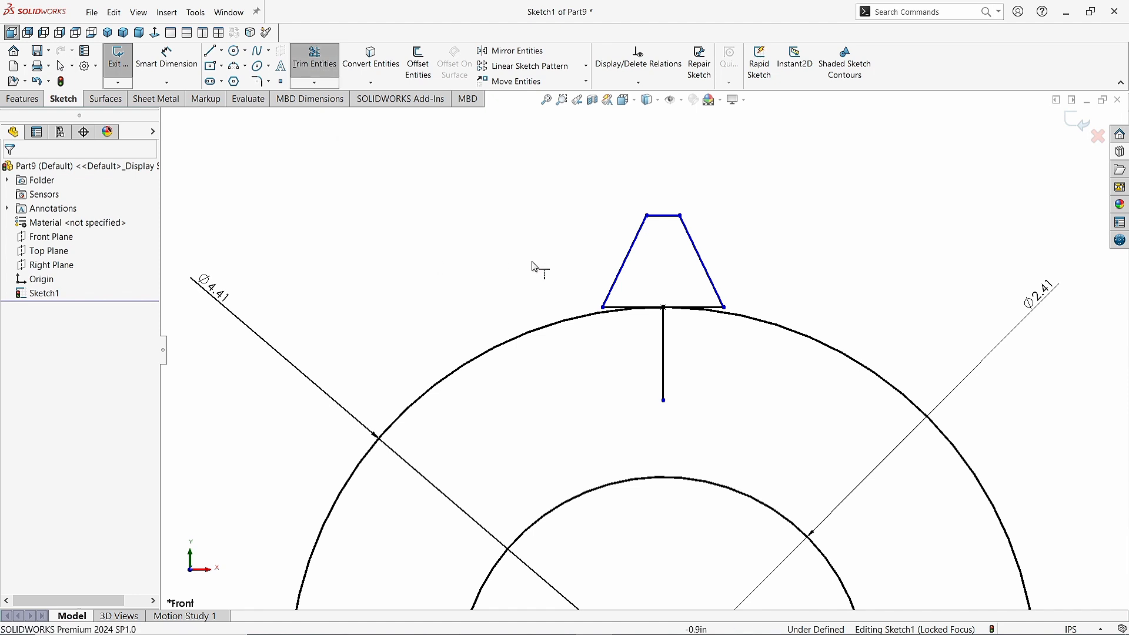
{"action": "left_click", "coordinate": [626, 269]}
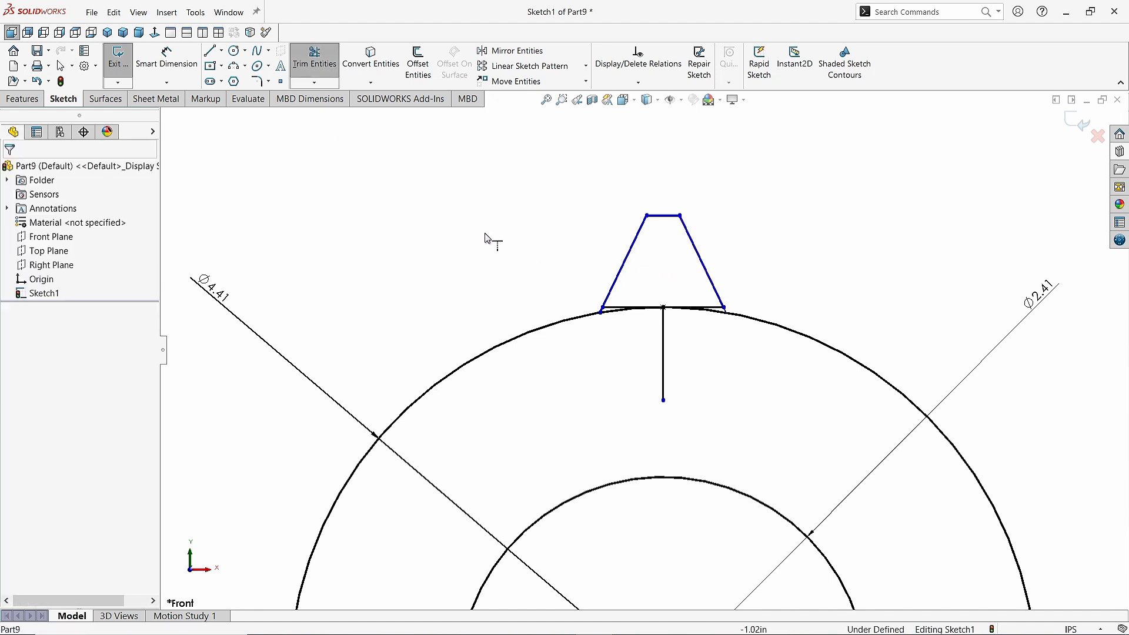
{"action": "key", "text": "Escape"}
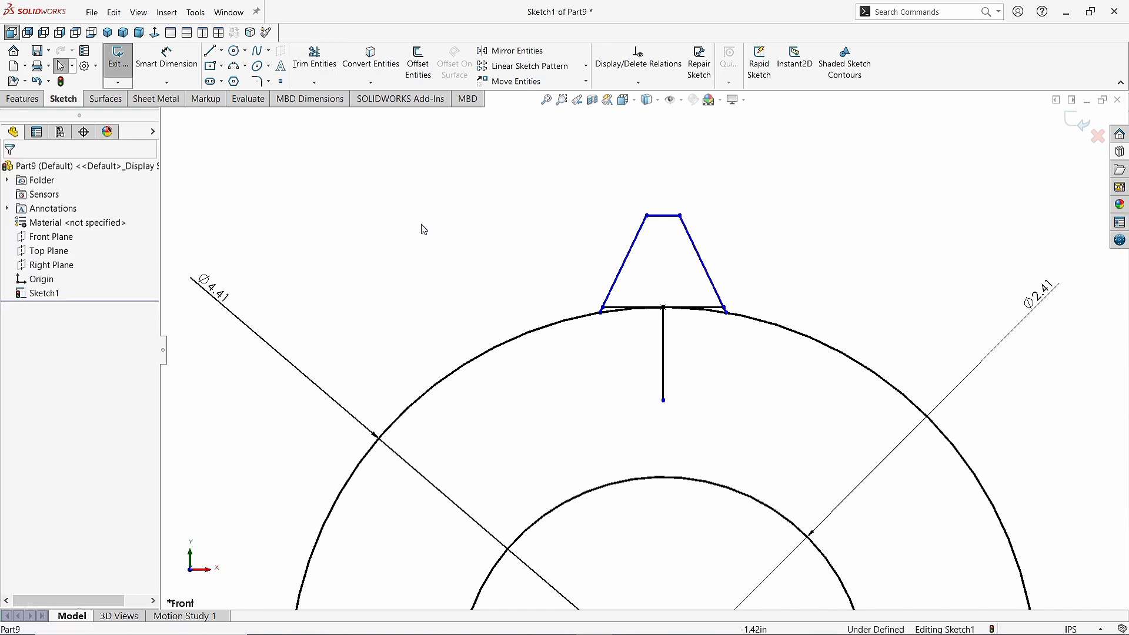
Step: Power-trim the base line, vertical line and arc beneath the tooth, leaving one open tooth
{"action": "key", "text": "s"}
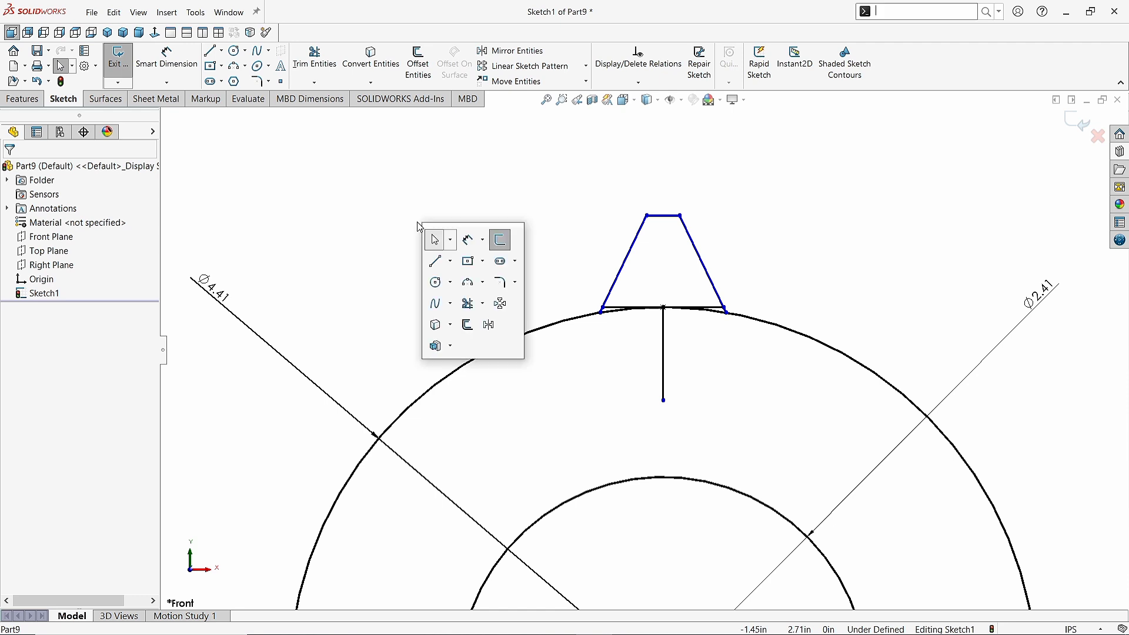
{"action": "left_click", "coordinate": [470, 303]}
{"action": "mouse_move", "coordinate": [627, 317]}
{"action": "left_mouse_down"}
{"action": "mouse_move", "coordinate": [713, 312]}
{"action": "mouse_move", "coordinate": [613, 348]}
{"action": "left_mouse_up"}
{"action": "scroll", "coordinate": [614, 347], "scroll_direction": "up", "scroll_amount": 3}
{"action": "scroll", "coordinate": [616, 347], "scroll_direction": "up", "scroll_amount": 3}
{"action": "key", "text": "f"}
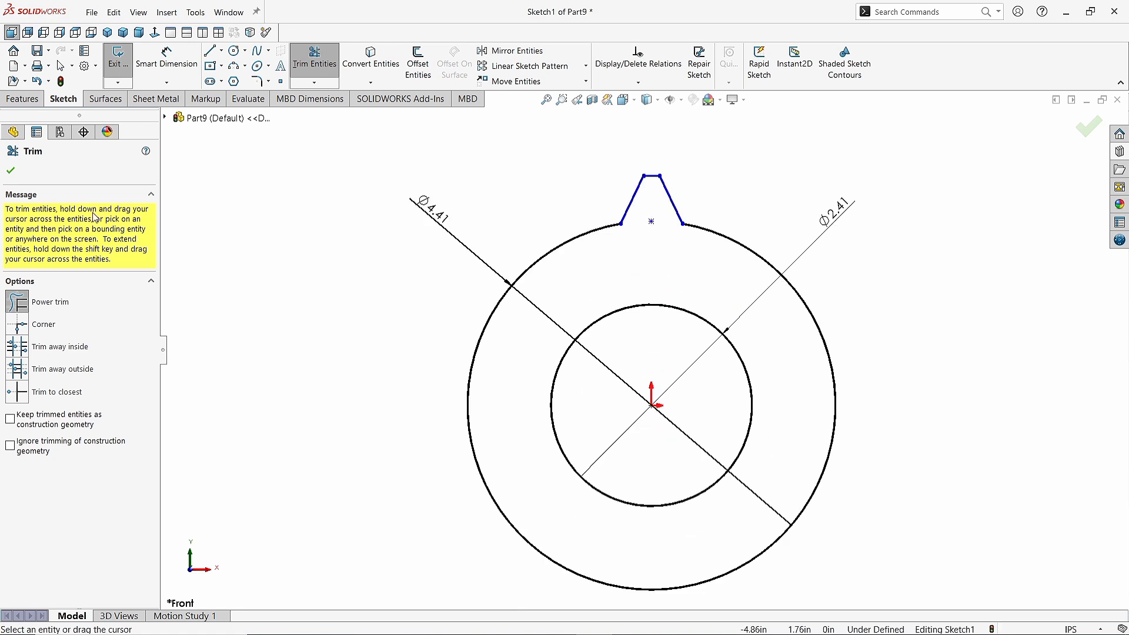
{"action": "left_click", "coordinate": [11, 171]}
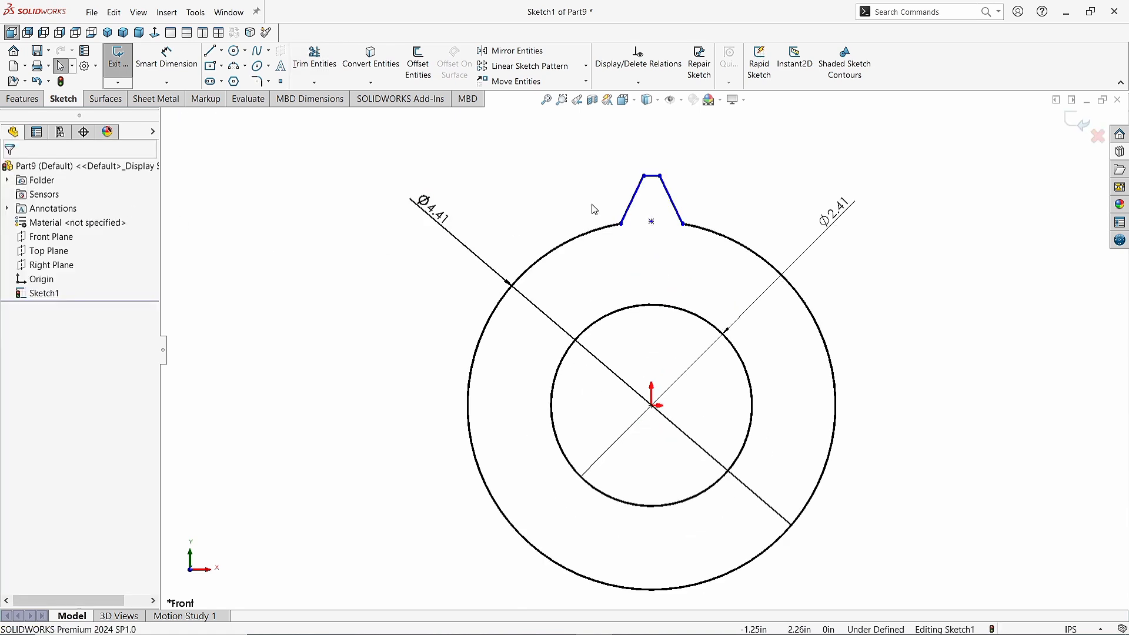
Step: Circular-pattern the three tooth lines 15 times over 360° about the origin
{"action": "left_click_drag", "start_coordinate": [726, 155], "coordinate": [573, 225]}
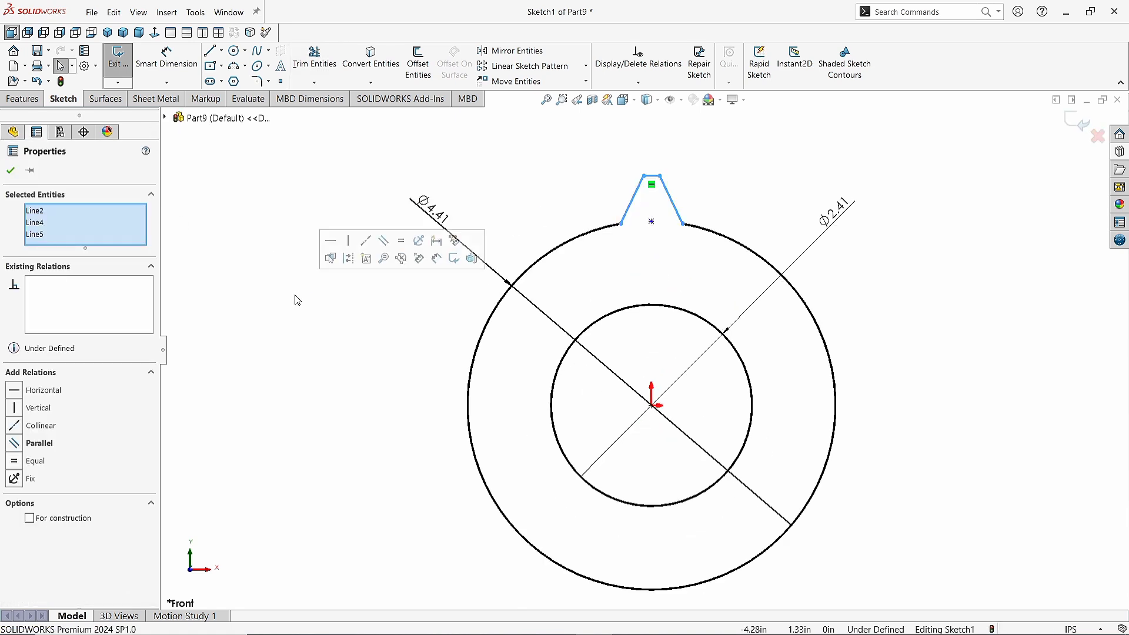
{"action": "key", "text": "s"}
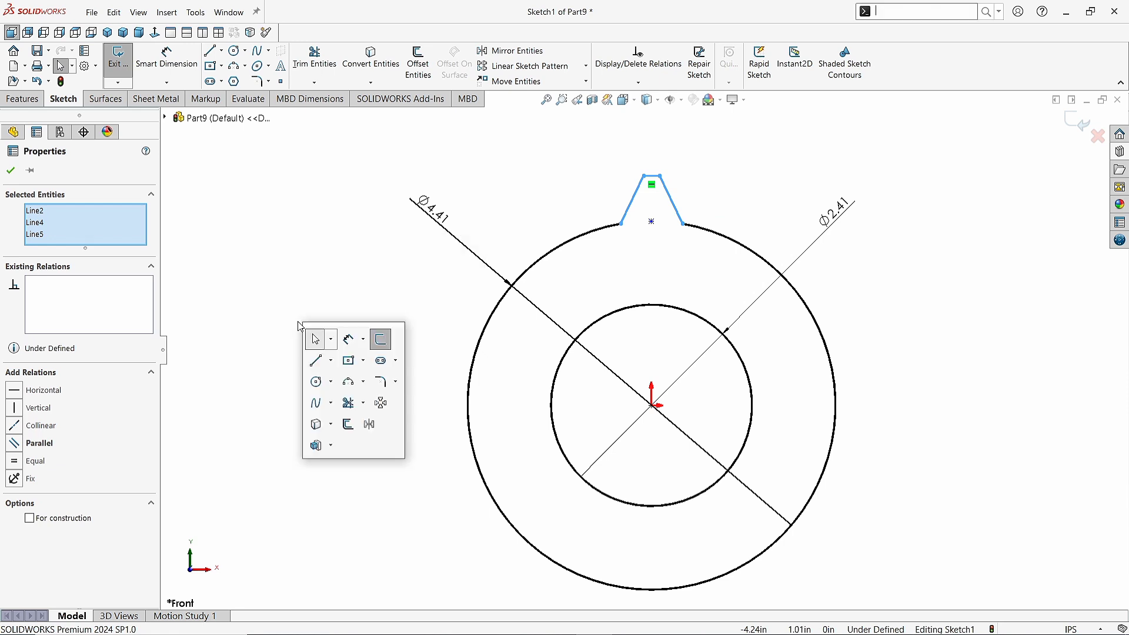
{"action": "left_click", "coordinate": [381, 404]}
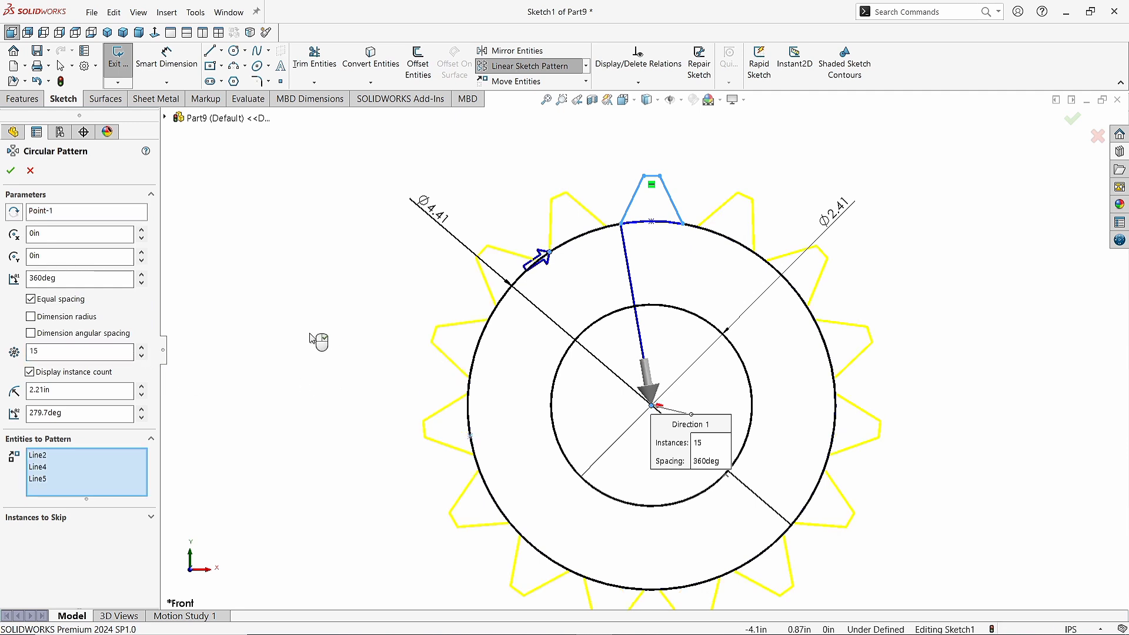
{"action": "left_click", "coordinate": [11, 171]}
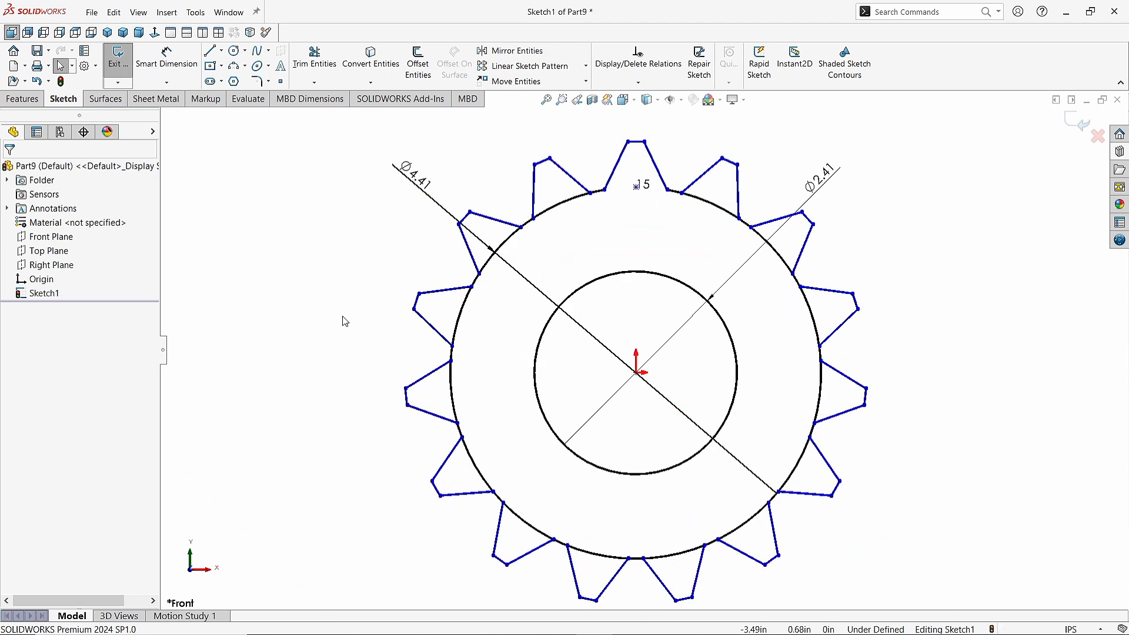
Step: Power-trim the outer-circle arcs around all 15 teeth into one continuous gear profile
{"action": "key", "text": "s"}
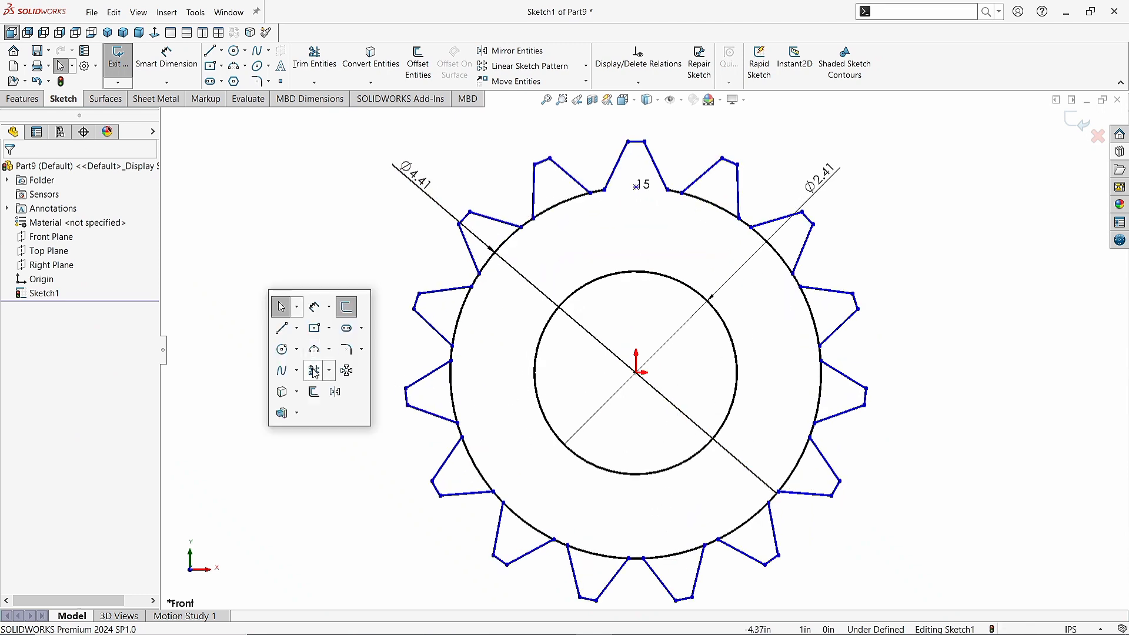
{"action": "left_click", "coordinate": [315, 377]}
{"action": "mouse_move", "coordinate": [554, 209]}
{"action": "left_mouse_down"}
{"action": "mouse_move", "coordinate": [503, 239]}
{"action": "mouse_move", "coordinate": [483, 295]}
{"action": "mouse_move", "coordinate": [458, 308]}
{"action": "mouse_move", "coordinate": [473, 343]}
{"action": "mouse_move", "coordinate": [445, 395]}
{"action": "mouse_move", "coordinate": [491, 476]}
{"action": "left_mouse_up"}
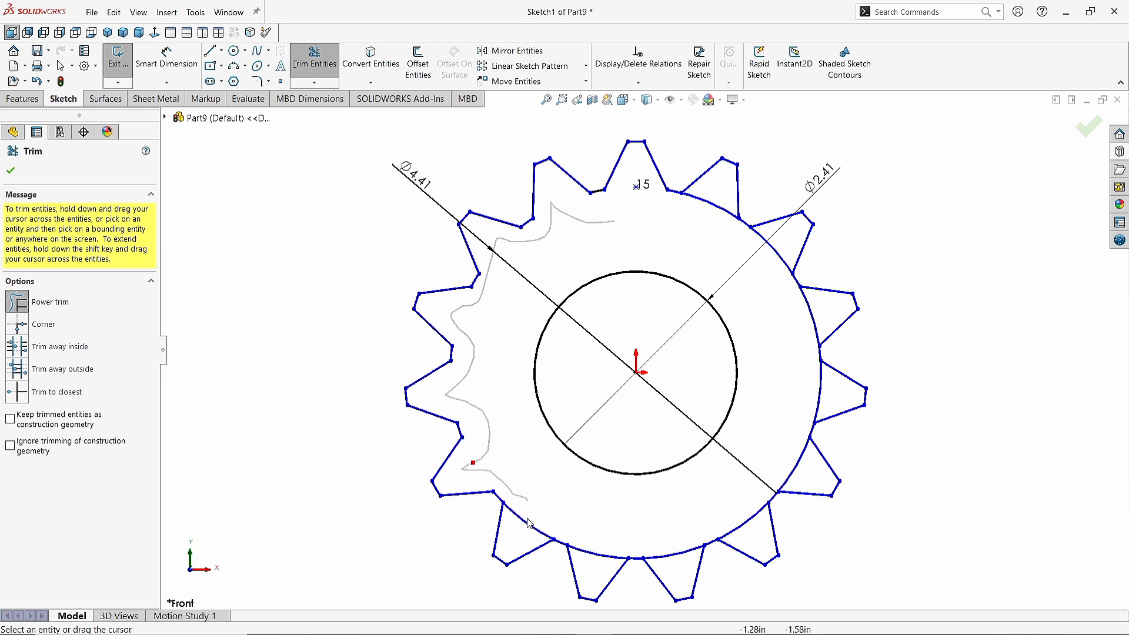
{"action": "left_click_drag", "start_coordinate": [615, 560], "coordinate": [684, 564]}
{"action": "mouse_move", "coordinate": [750, 535]}
{"action": "left_mouse_down"}
{"action": "mouse_move", "coordinate": [800, 467]}
{"action": "mouse_move", "coordinate": [779, 415]}
{"action": "mouse_move", "coordinate": [824, 388]}
{"action": "mouse_move", "coordinate": [783, 324]}
{"action": "left_mouse_up"}
{"action": "mouse_move", "coordinate": [769, 284]}
{"action": "left_mouse_down"}
{"action": "mouse_move", "coordinate": [776, 248]}
{"action": "mouse_move", "coordinate": [714, 254]}
{"action": "left_mouse_up"}
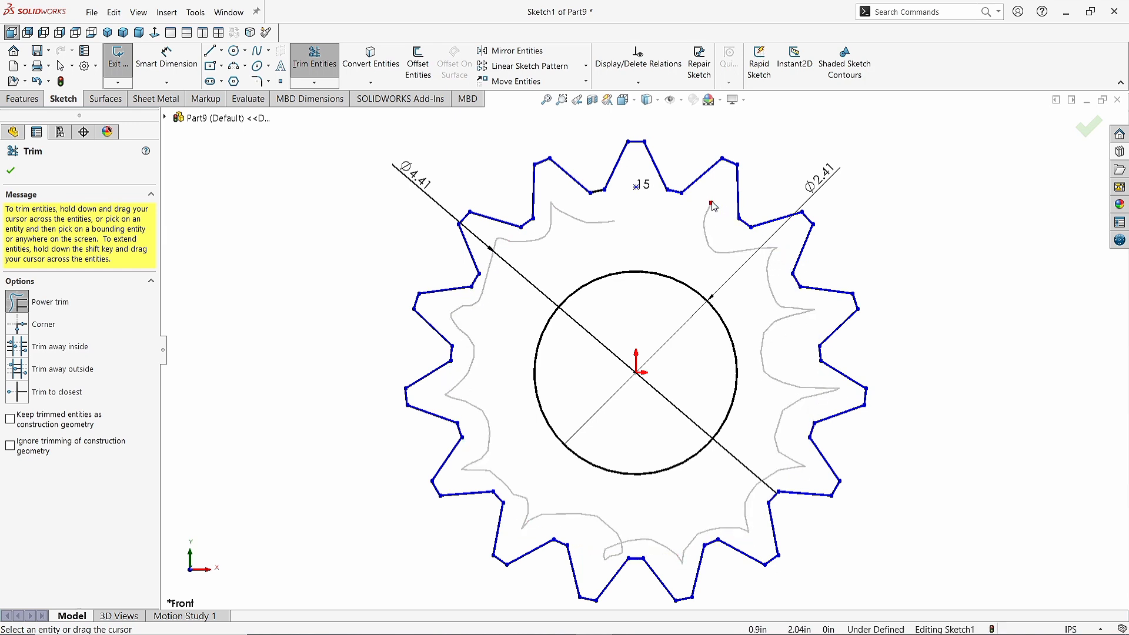
{"action": "mouse_move", "coordinate": [713, 206]}
{"action": "left_mouse_down"}
{"action": "mouse_move", "coordinate": [637, 236]}
{"action": "mouse_move", "coordinate": [592, 238]}
{"action": "left_mouse_up"}
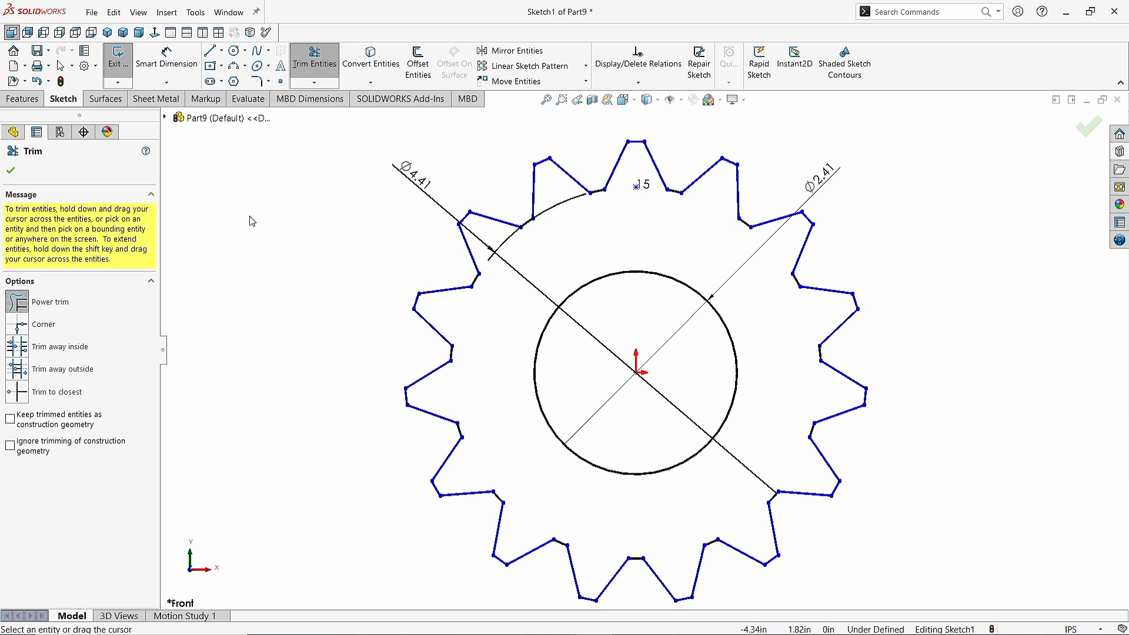
{"action": "key", "text": "Escape"}
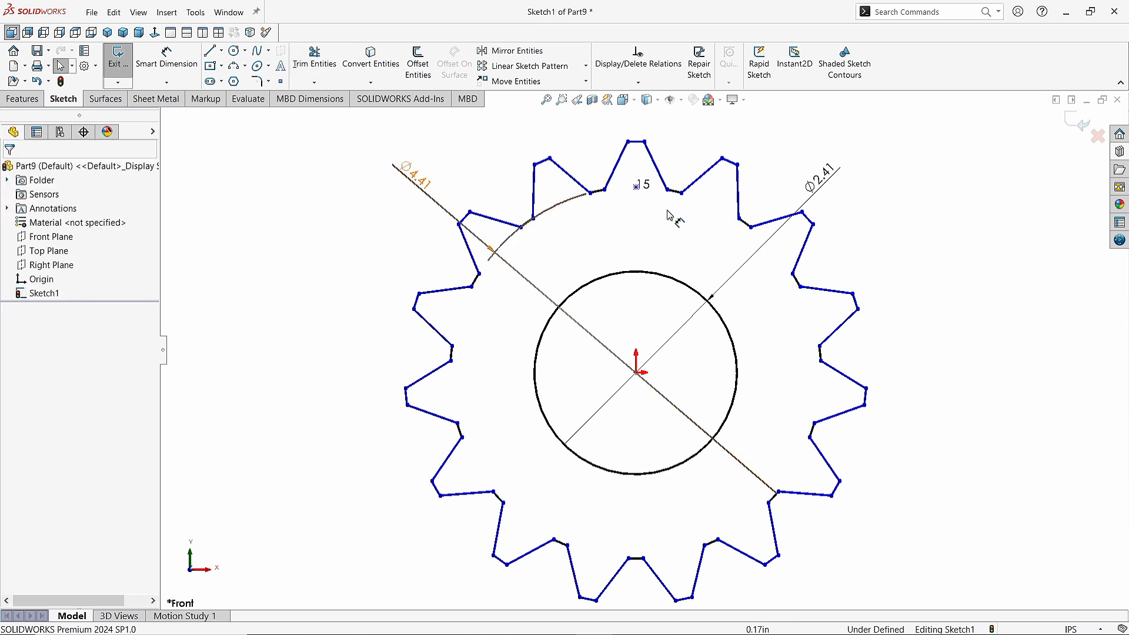
Step: Exit Sketch1, switch to trimetric view, and start a Boss-Extrude of the gear profile
{"action": "left_click", "coordinate": [1069, 128]}
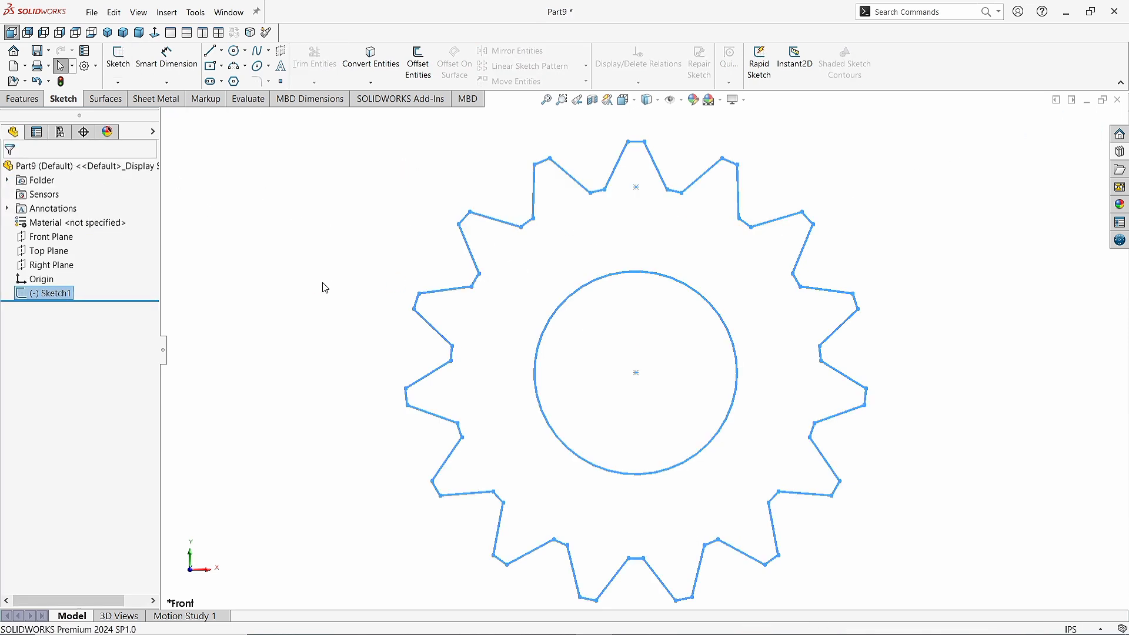
{"action": "left_click", "coordinate": [123, 32]}
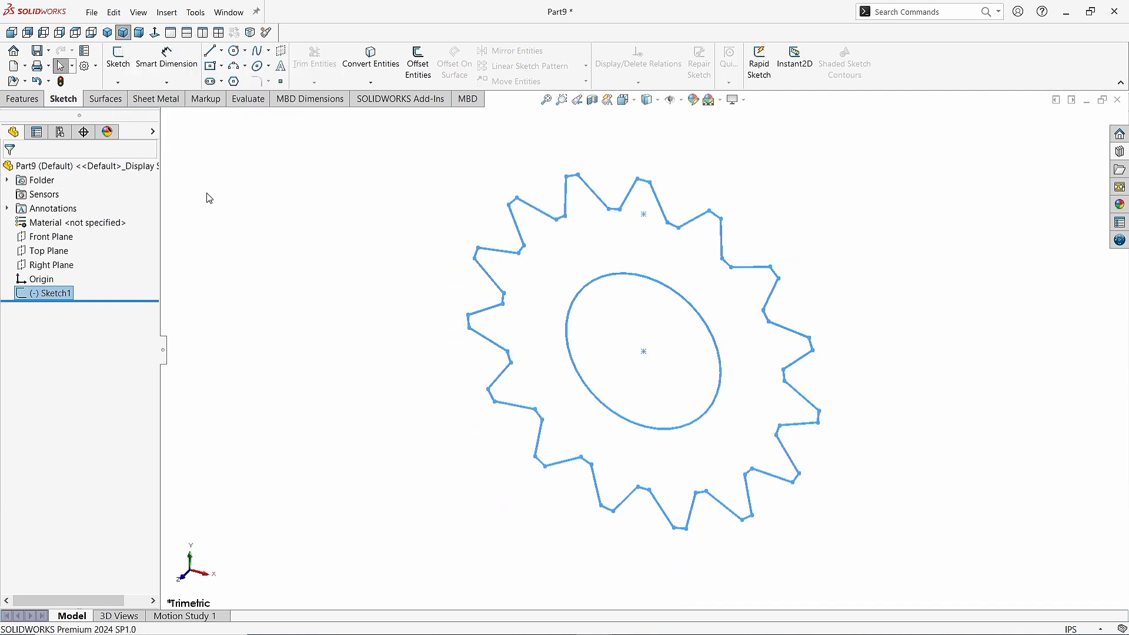
{"action": "key", "text": "s"}
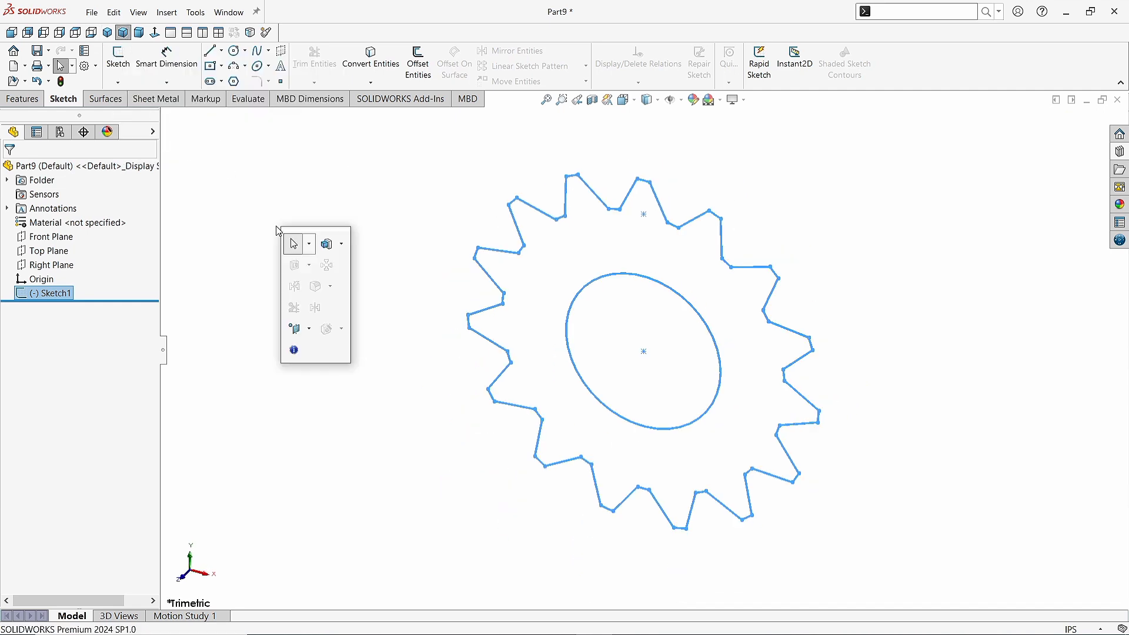
{"action": "left_click", "coordinate": [324, 244]}
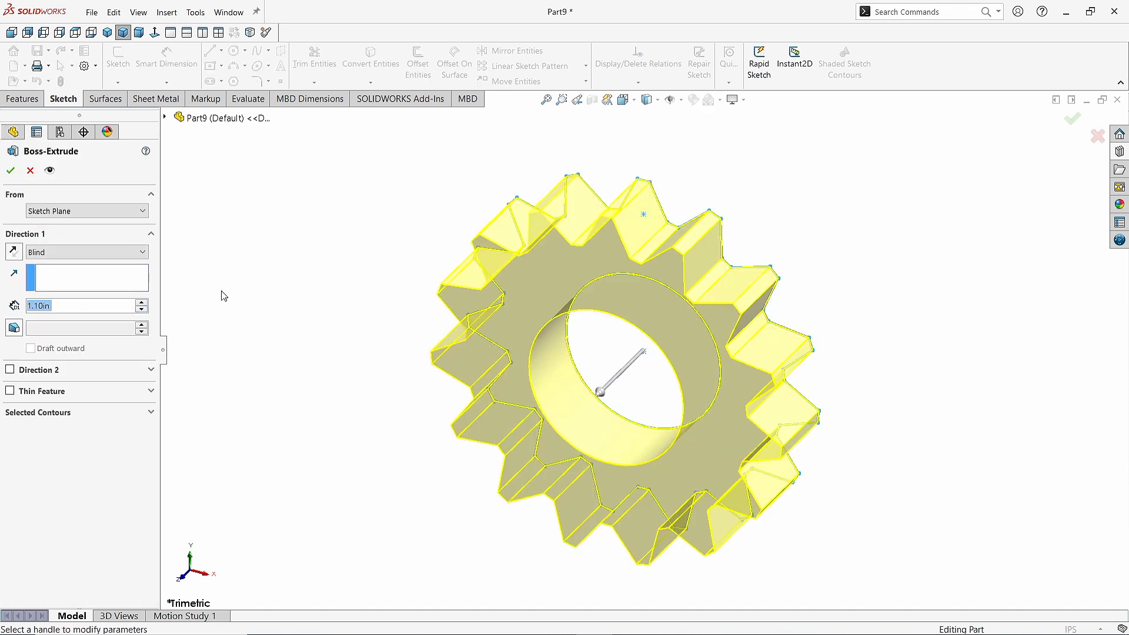
Step: Enter a Blind extrusion depth of 1.18 in for the gear sketch
{"action": "type", "text": "1.18"}
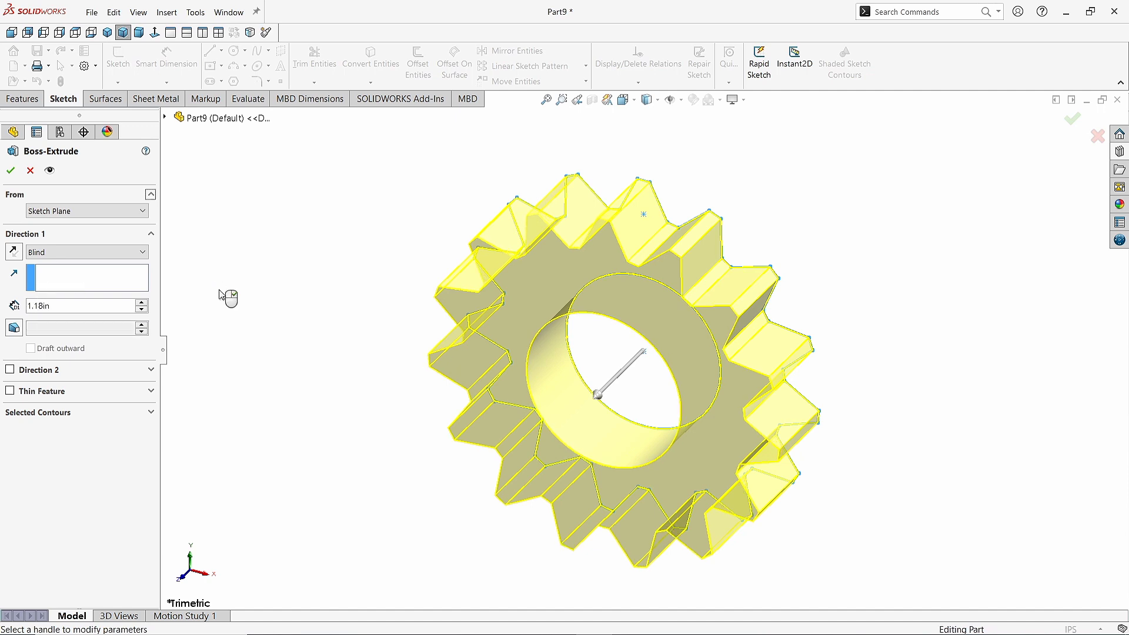
{"action": "left_click", "coordinate": [11, 170]}
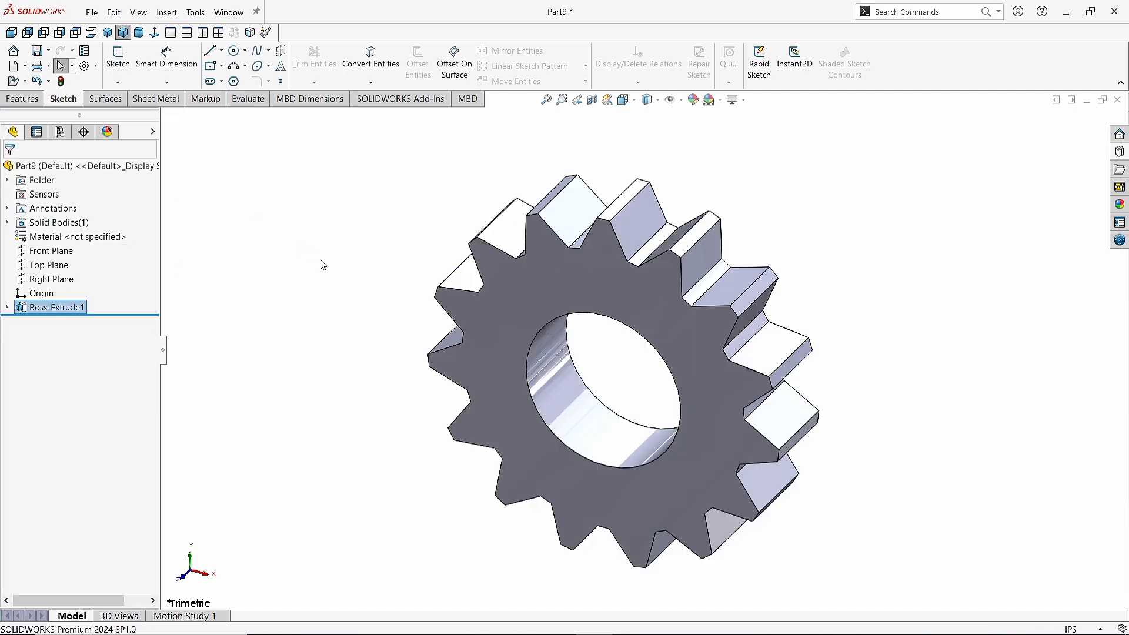
{"action": "left_click", "coordinate": [299, 345]}
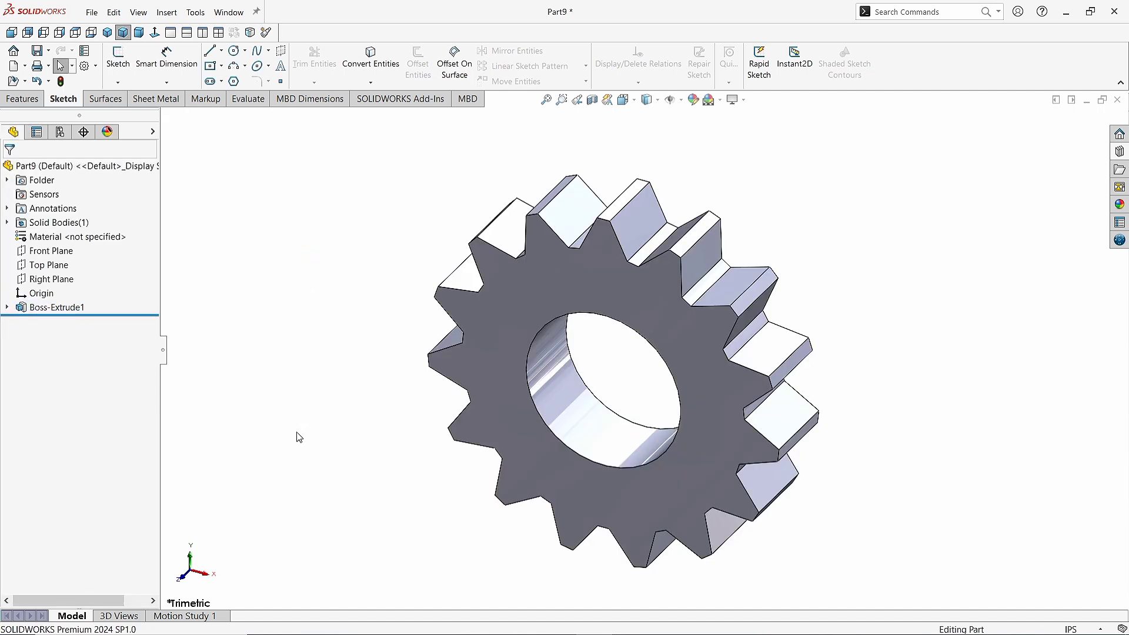
{"action": "key", "text": "Right"}
{"action": "key", "text": "Right"}
{"action": "key", "text": "Right"}
{"action": "key", "text": "Right"}
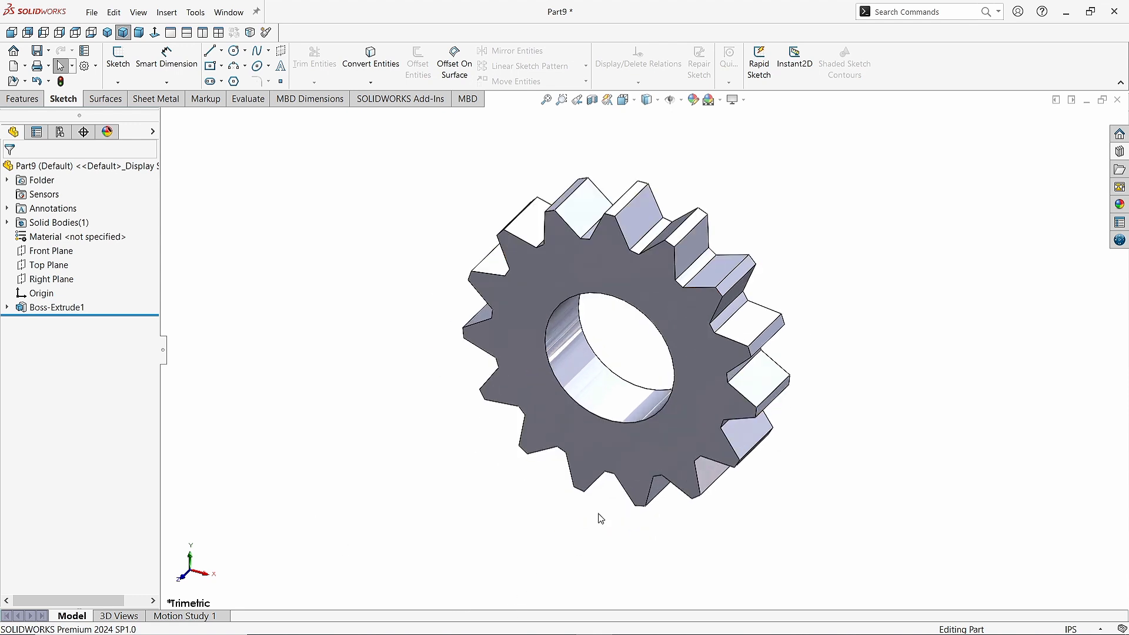
{"action": "middle_click_drag", "start_coordinate": [791, 281], "coordinate": [796, 202]}
{"action": "mouse_move", "coordinate": [435, 551]}
{"action": "middle_mouse_down"}
{"action": "mouse_move", "coordinate": [688, 565]}
{"action": "mouse_move", "coordinate": [734, 582]}
{"action": "mouse_move", "coordinate": [517, 605]}
{"action": "mouse_move", "coordinate": [259, 588]}
{"action": "mouse_move", "coordinate": [964, 608]}
{"action": "middle_mouse_up"}
{"action": "left_click", "coordinate": [123, 32]}
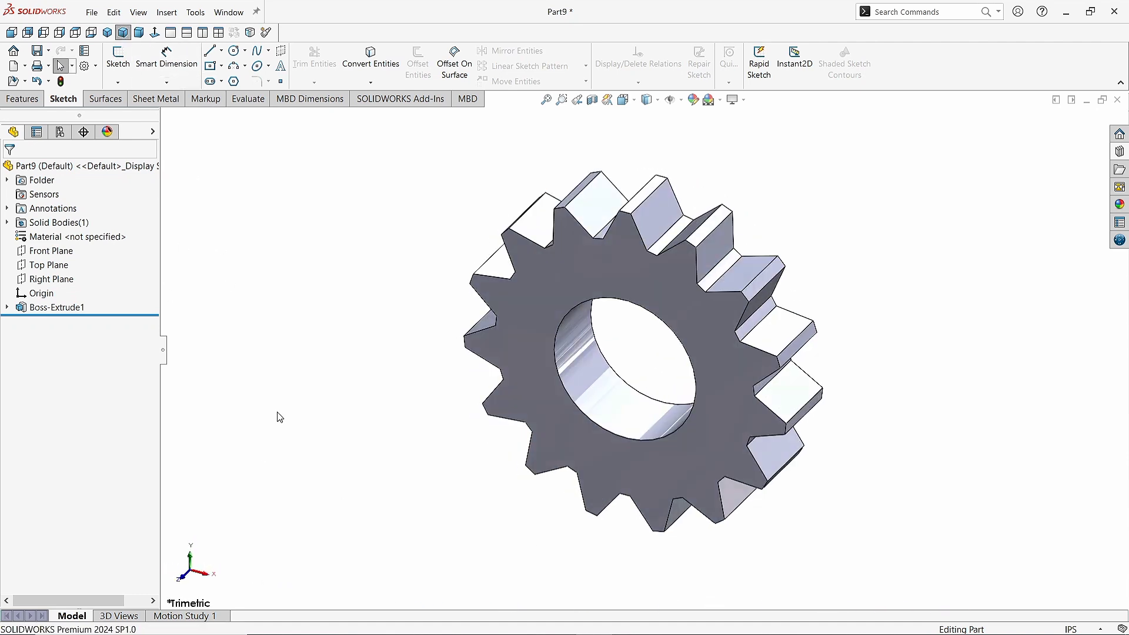
{"action": "scroll", "coordinate": [1000, 282], "scroll_direction": "down", "scroll_amount": 1}
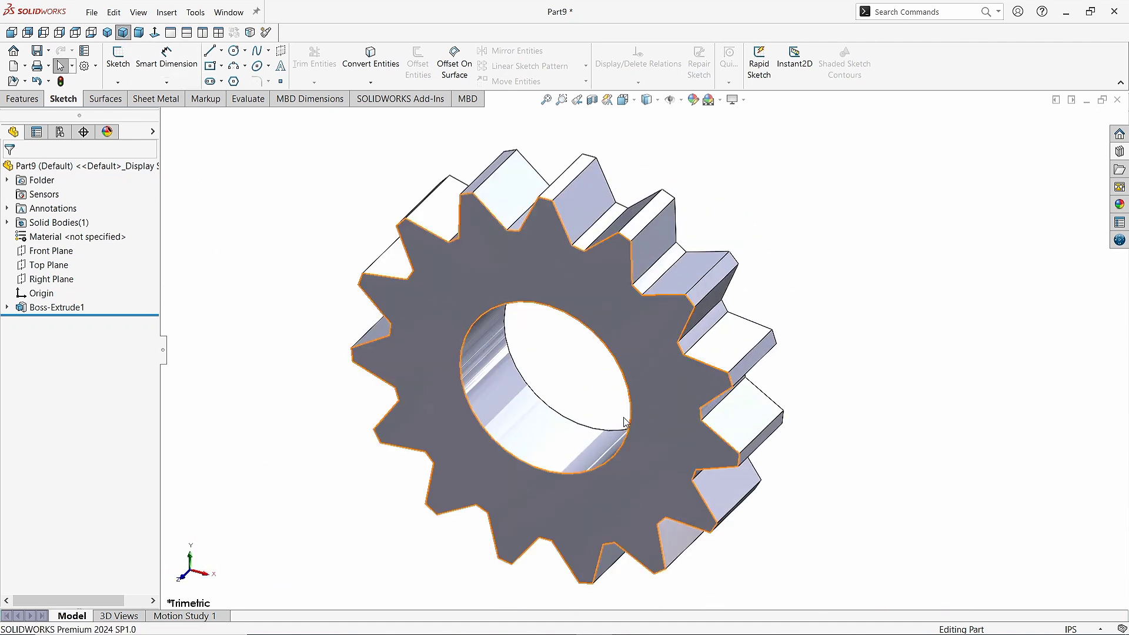
{"action": "scroll", "coordinate": [625, 422], "scroll_direction": "up", "scroll_amount": 3}
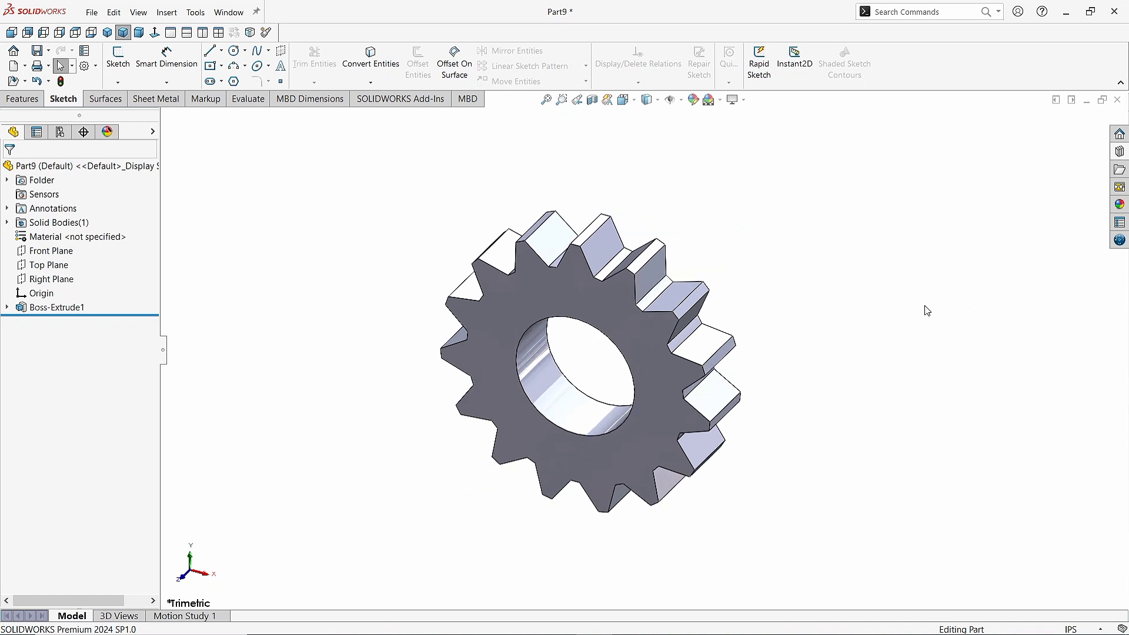
Step: Apply the polished brass appearance from Metal > Brass to the gear
{"action": "left_click", "coordinate": [1119, 204]}
{"action": "left_click", "coordinate": [995, 137]}
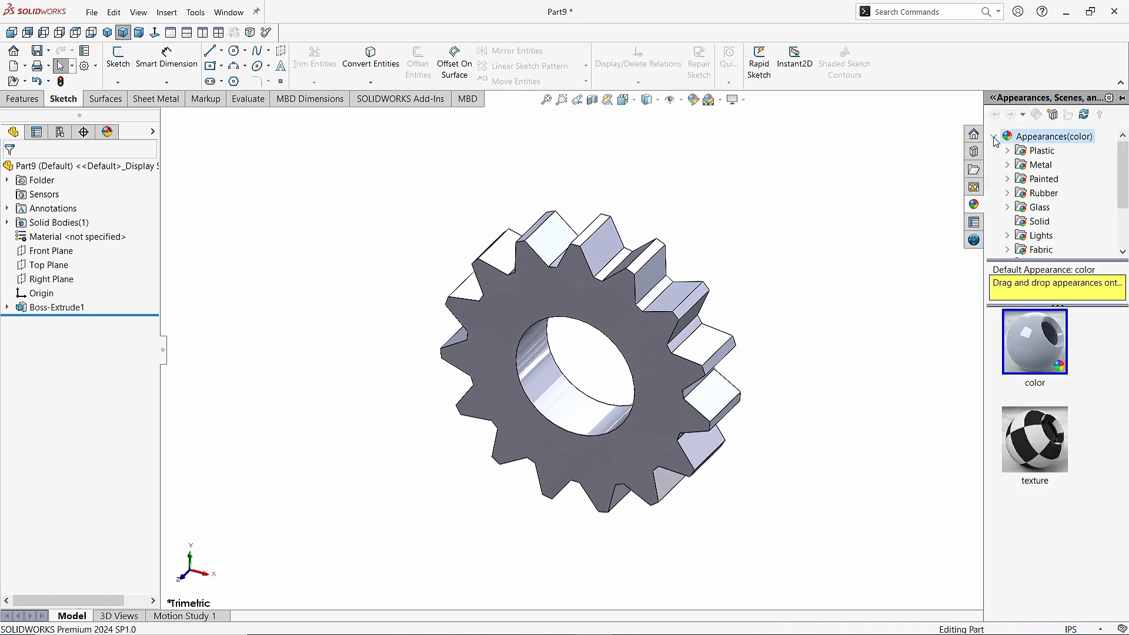
{"action": "left_click", "coordinate": [1007, 164]}
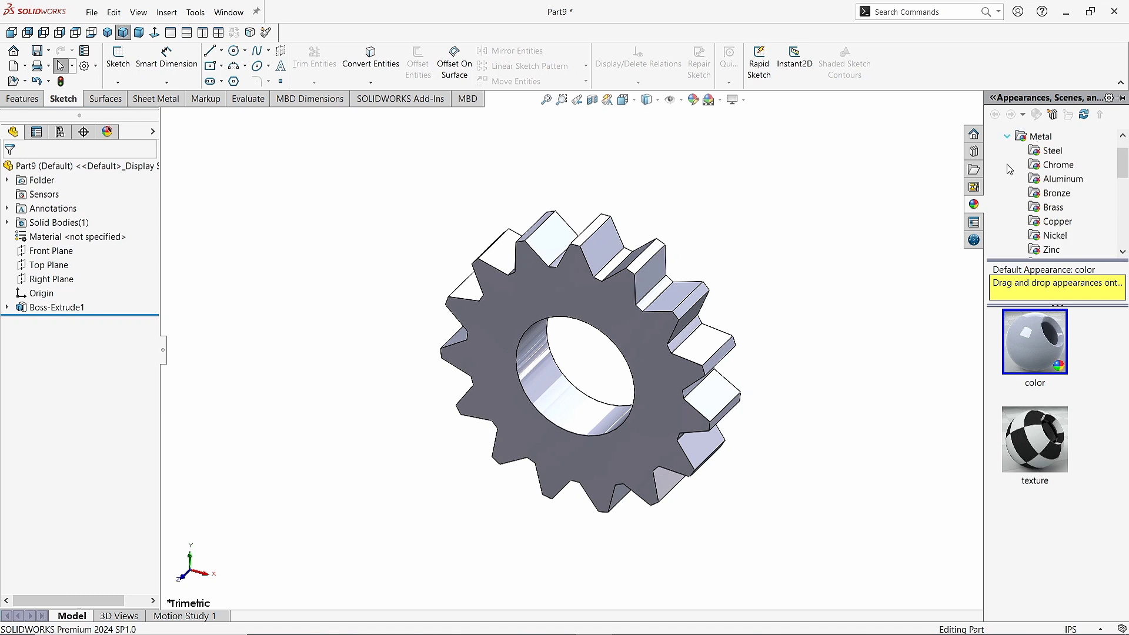
{"action": "left_click", "coordinate": [1047, 209]}
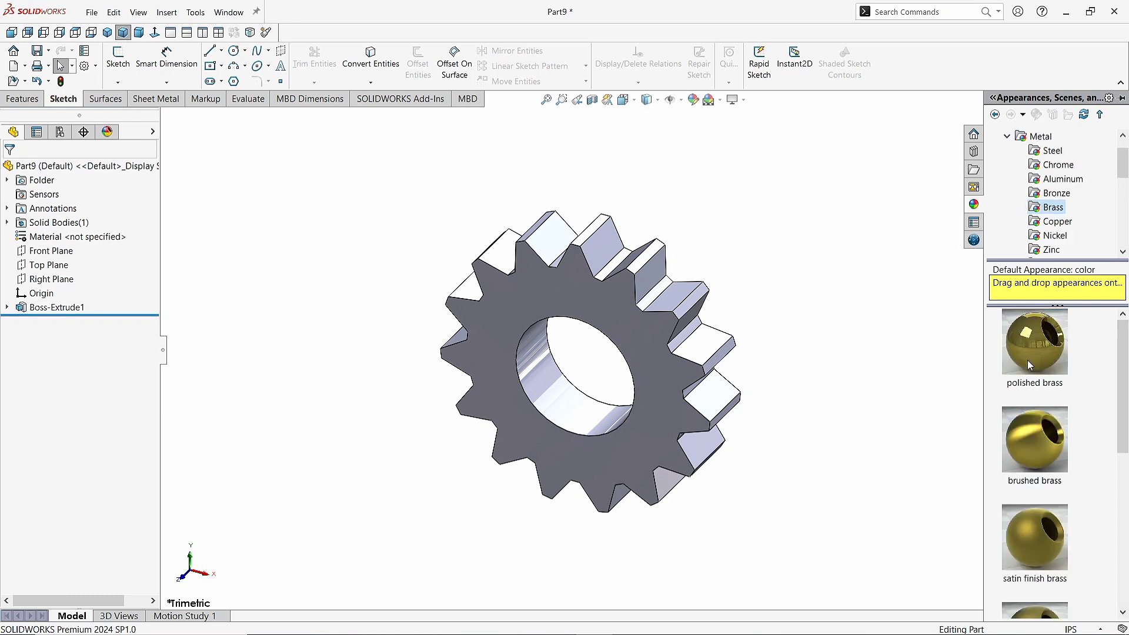
{"action": "left_click", "coordinate": [1031, 451]}
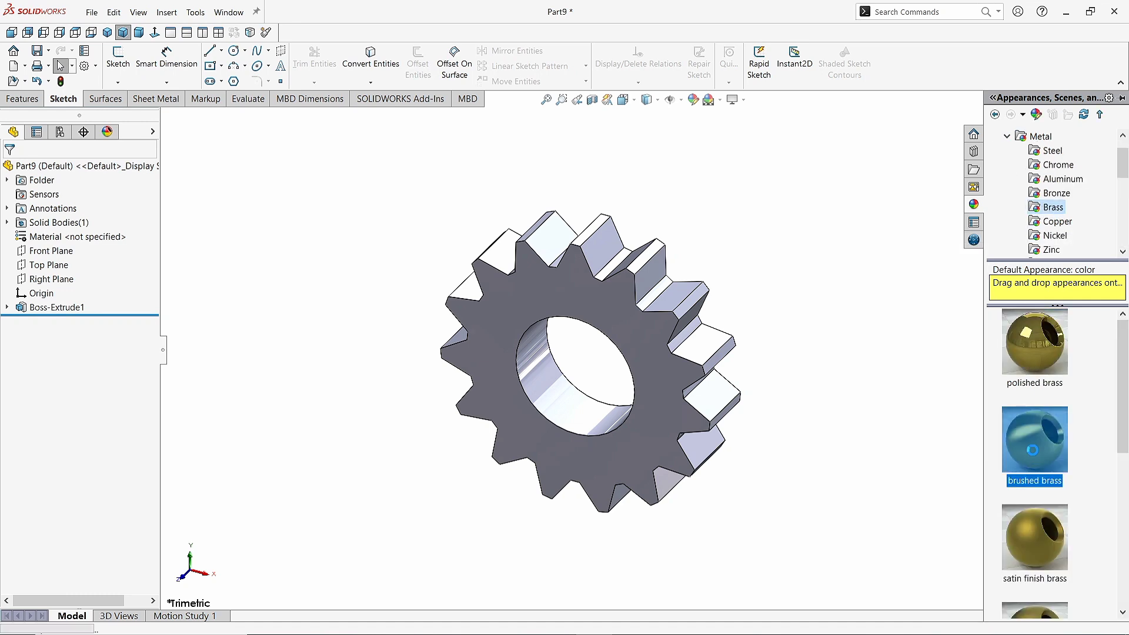
{"action": "left_click", "coordinate": [1025, 351]}
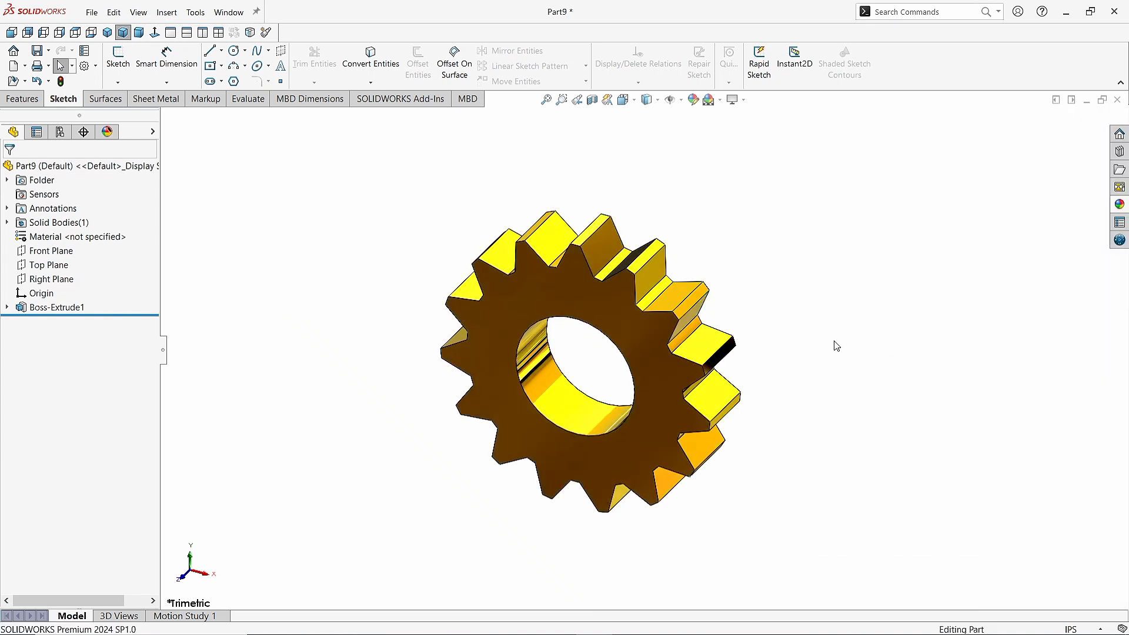
Step: Toggle cartoon shading, then turn on Shadows In Shaded Mode in View Settings
{"action": "left_click", "coordinate": [735, 101]}
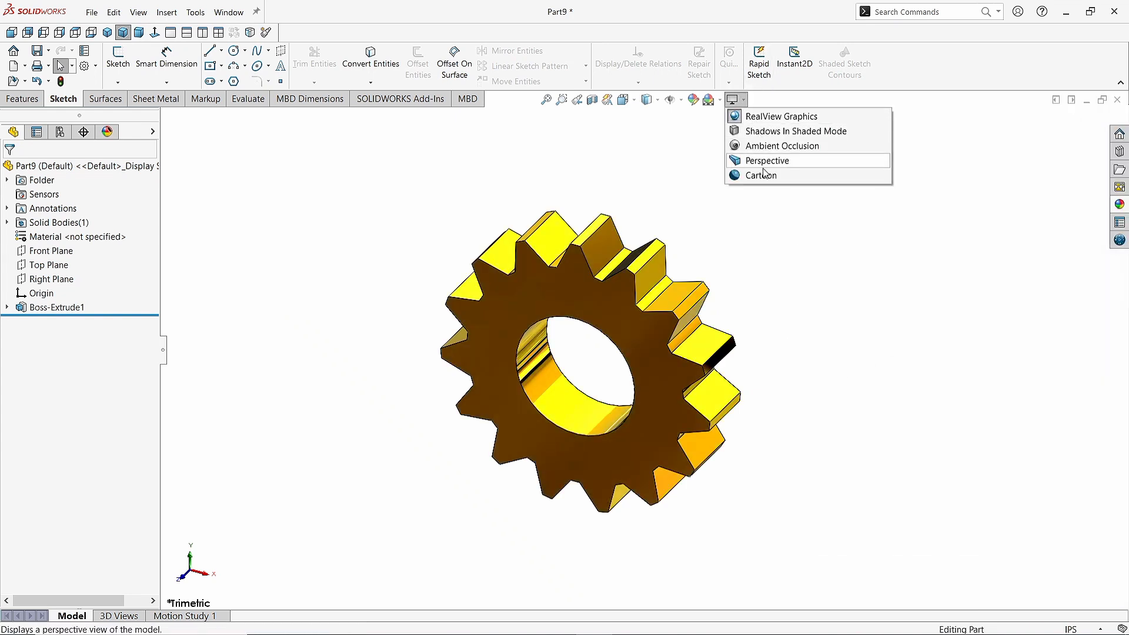
{"action": "left_click", "coordinate": [764, 178]}
{"action": "left_click", "coordinate": [743, 100]}
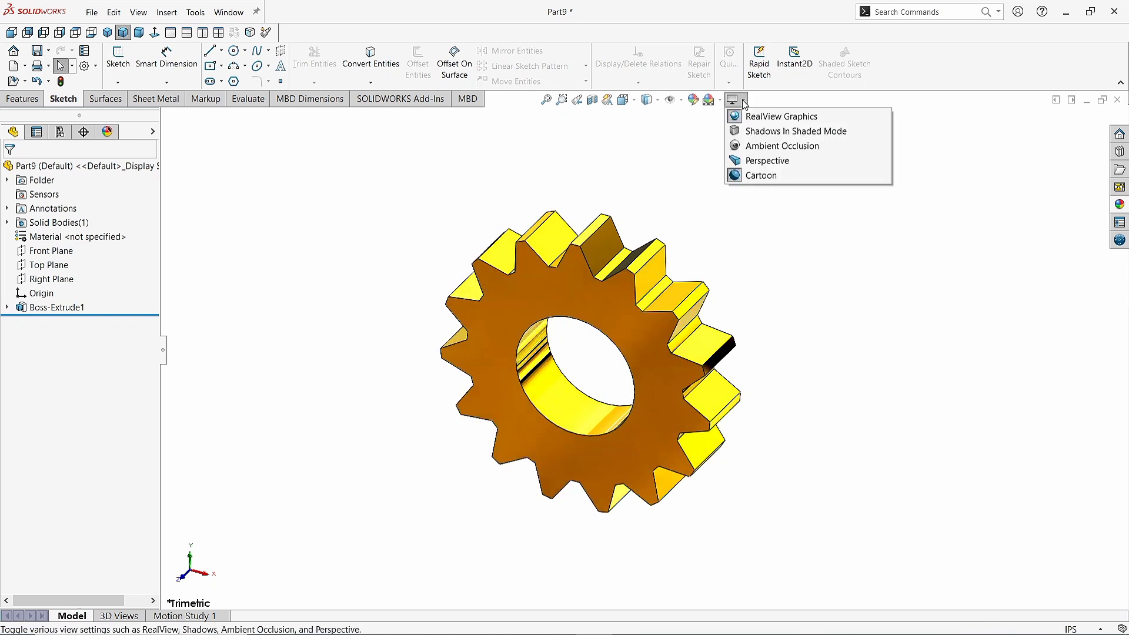
{"action": "left_click", "coordinate": [750, 134]}
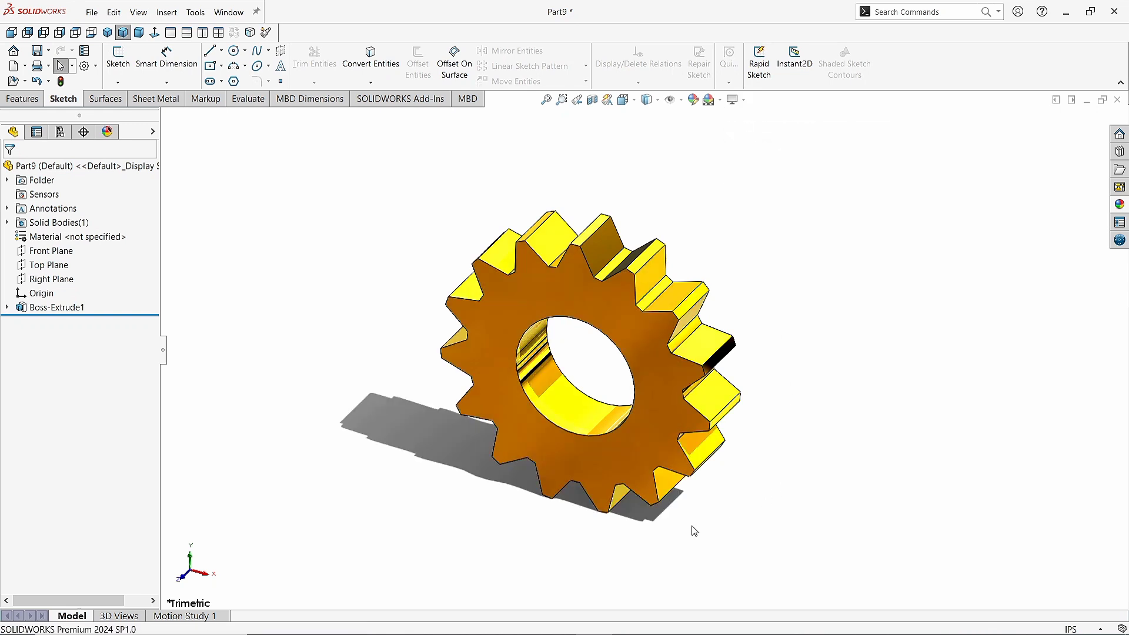
{"action": "middle_click_drag", "start_coordinate": [764, 411], "coordinate": [505, 195]}
{"action": "middle_click_drag", "start_coordinate": [477, 461], "coordinate": [537, 511]}
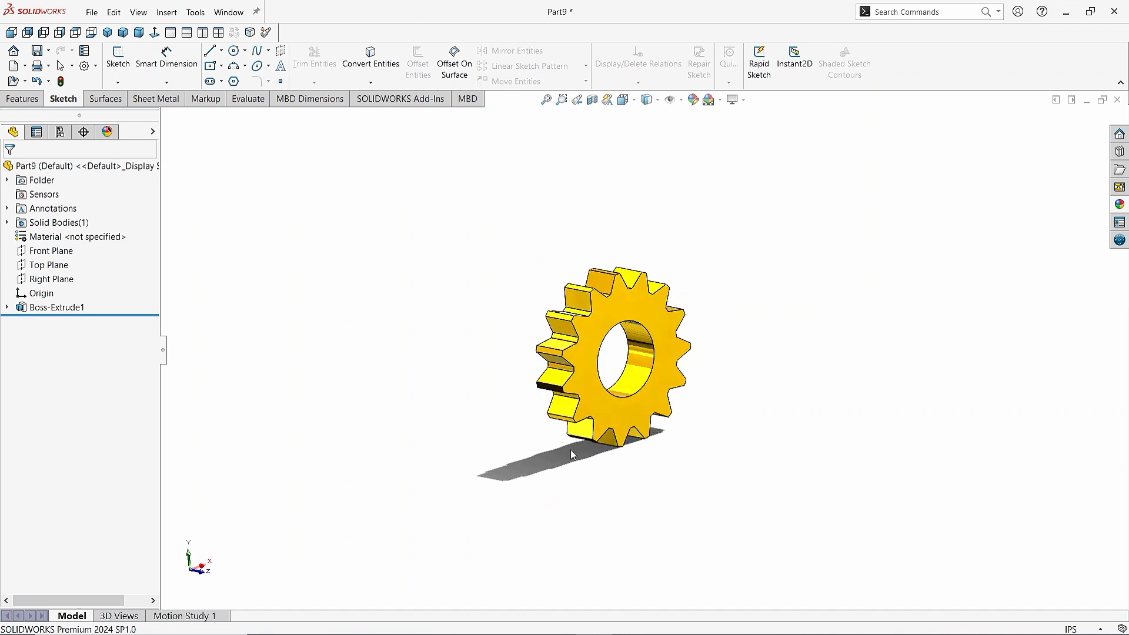
{"action": "scroll", "coordinate": [608, 411], "scroll_direction": "up", "scroll_amount": 4}
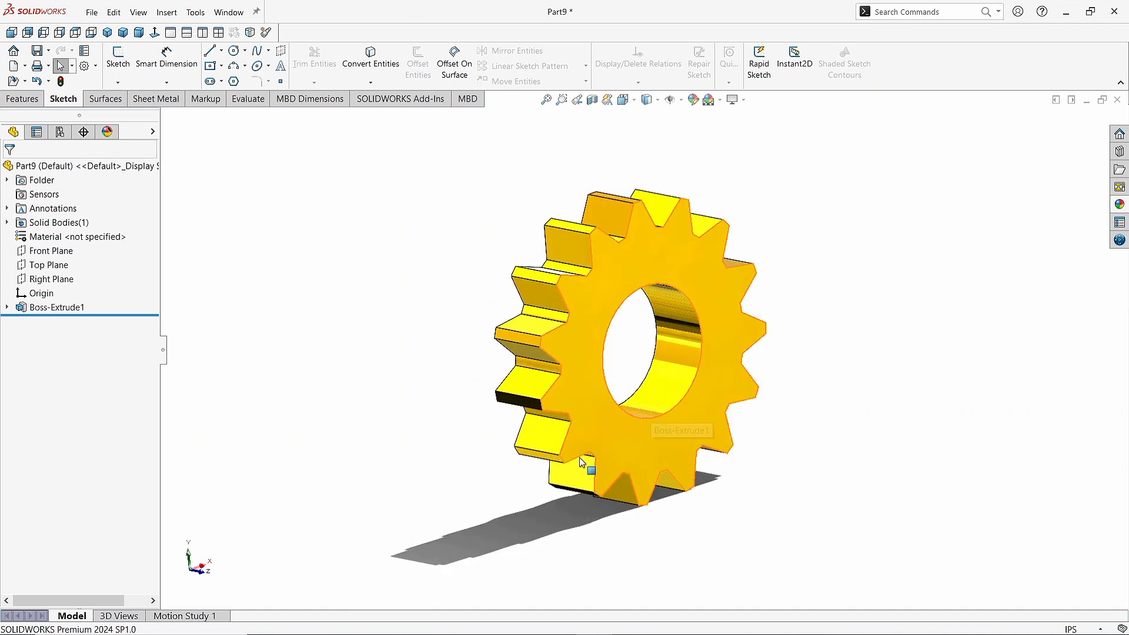
{"action": "scroll", "coordinate": [630, 365], "scroll_direction": "up", "scroll_amount": 2}
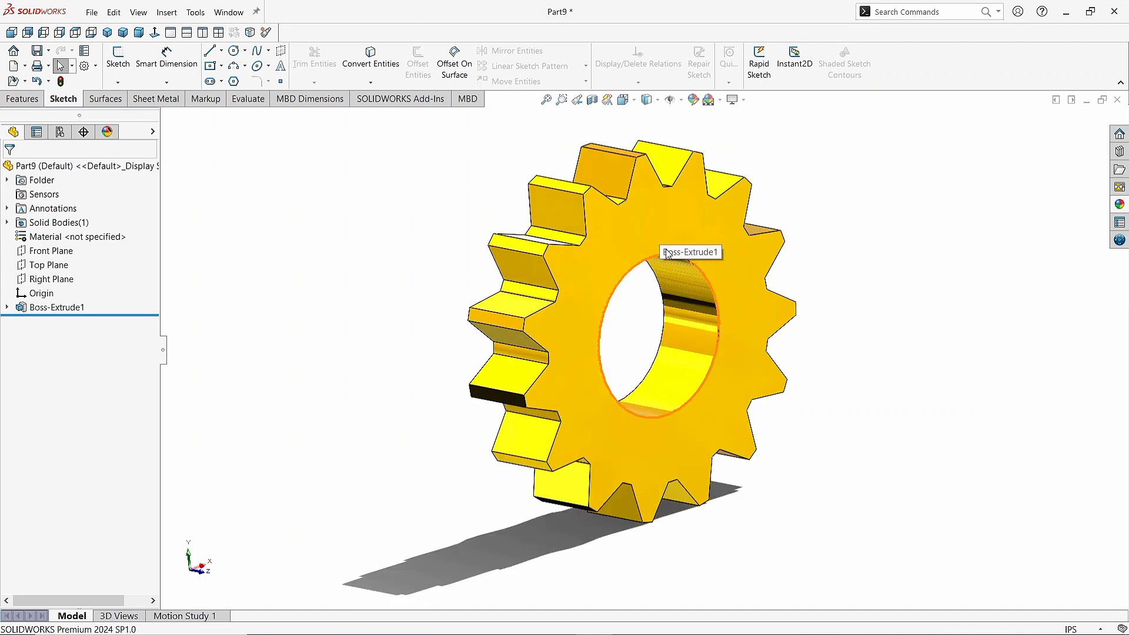